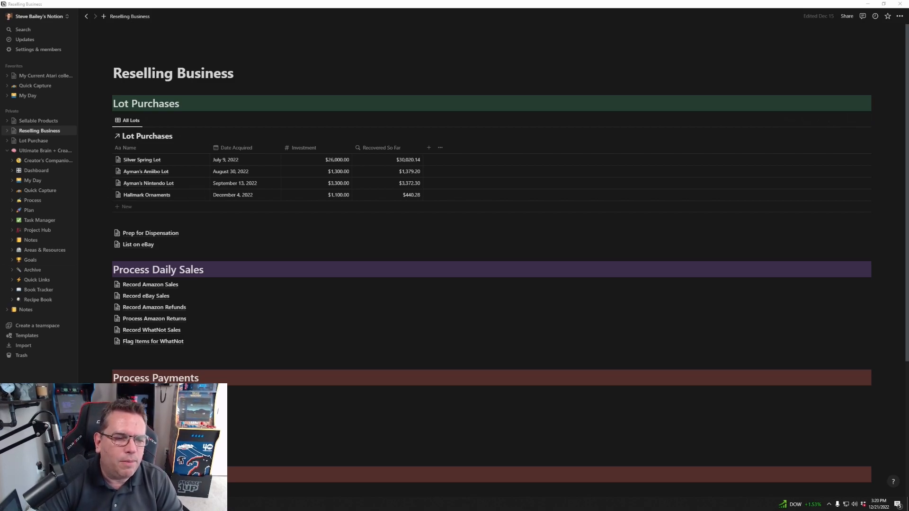
- Open the Record eBay Sales page, and from eBay's transactions copy the order number of the Dec 18 Hallmark Andy Griffith Show ornament sale
click(159, 301)
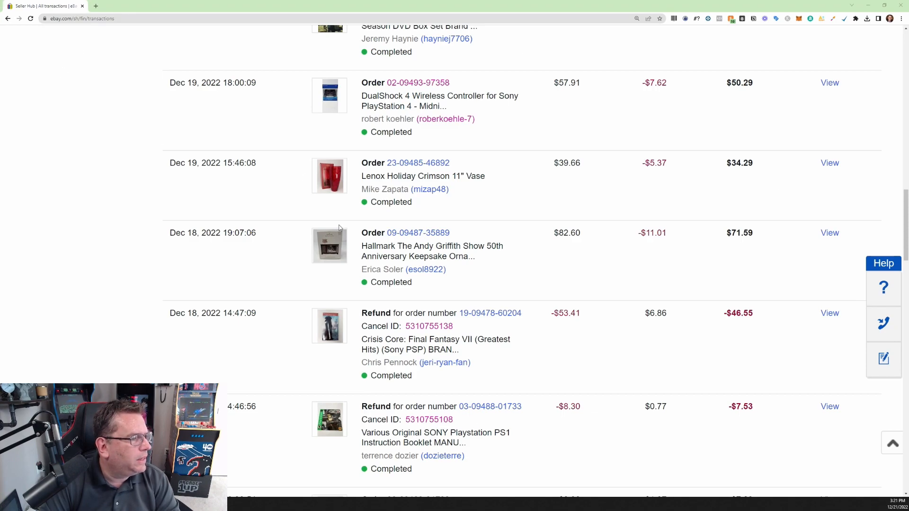
drag(361, 246, 515, 255)
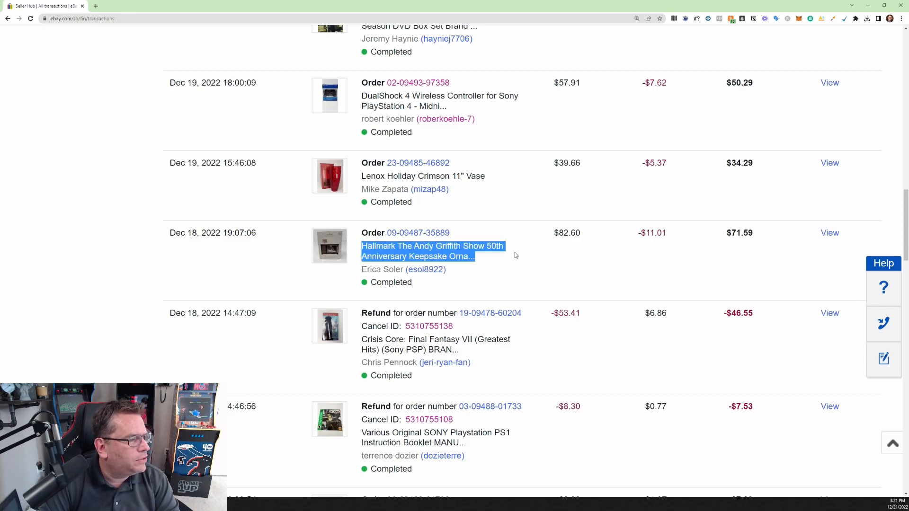
click(465, 237)
drag(463, 236, 387, 240)
key(ctrl+c)
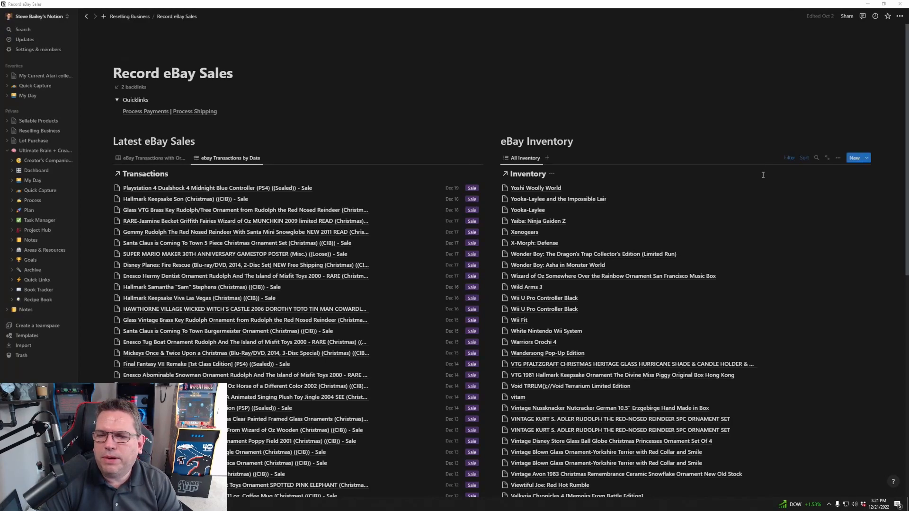
- Search the eBay Inventory for "Andy Griffith", open the Hallmark Keepsake Andy Griffith Show item and check its Disposition options
click(816, 159)
text(Andy)
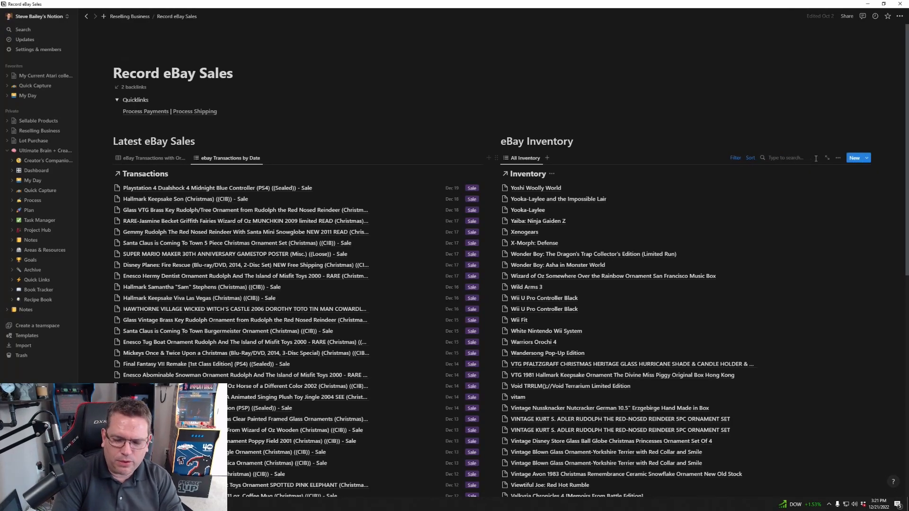
text( Griffith)
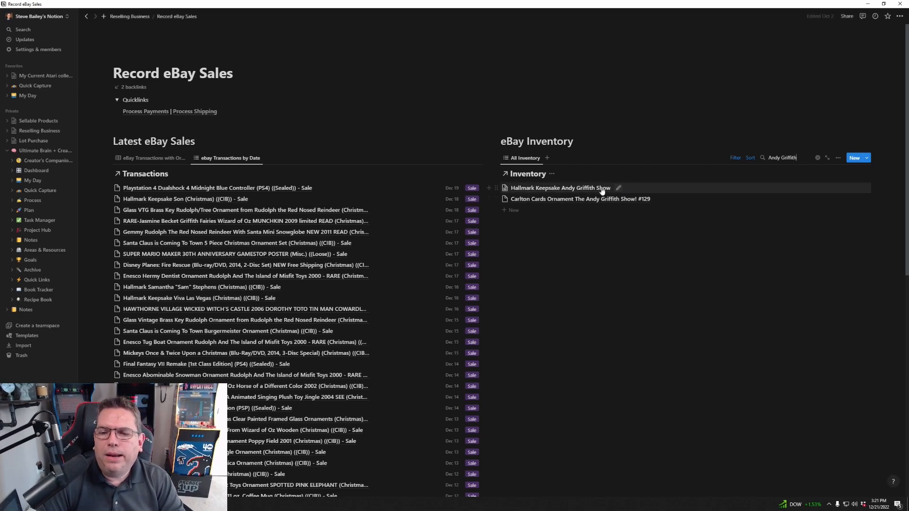
click(556, 188)
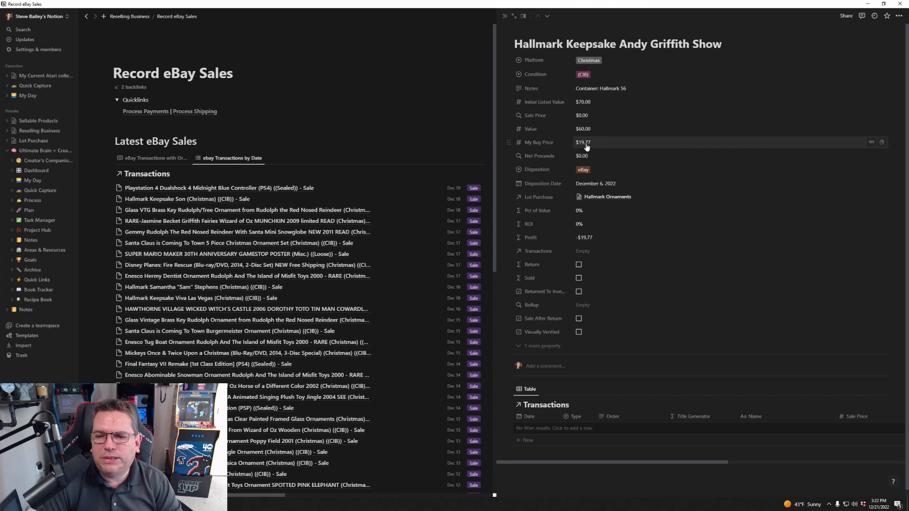
click(587, 172)
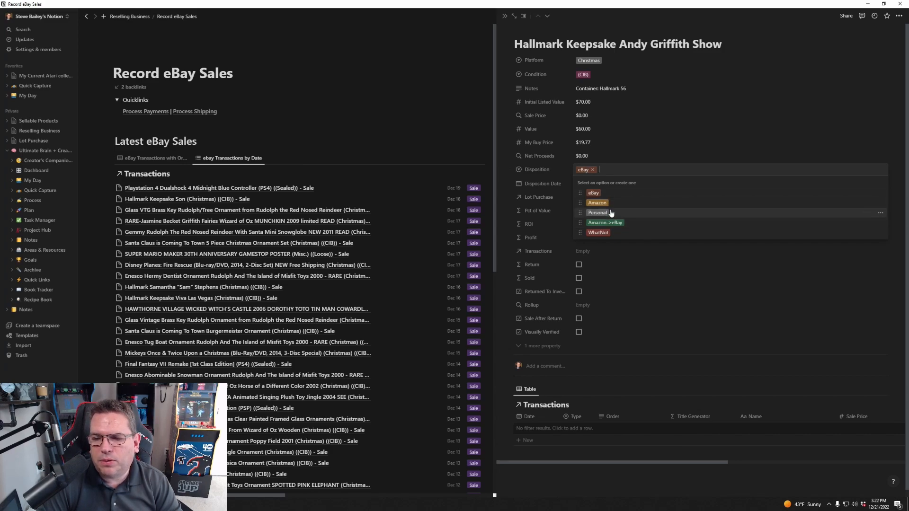
click(640, 140)
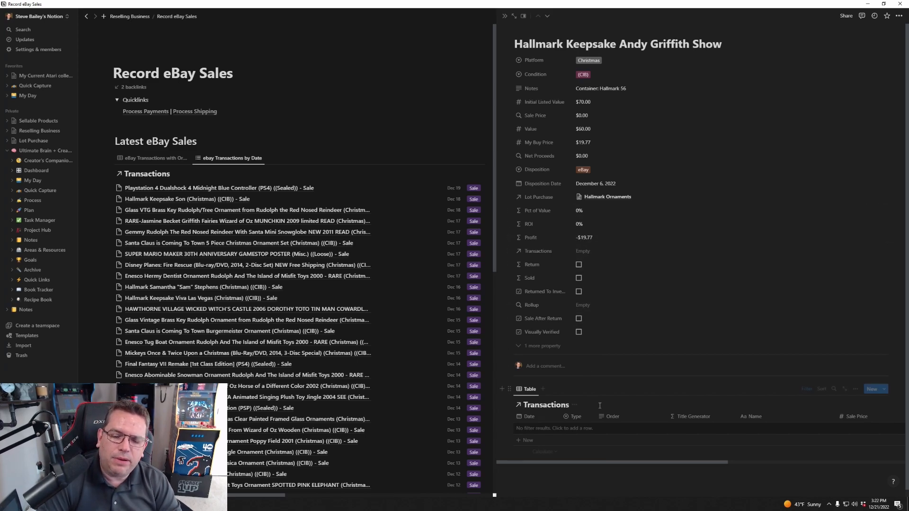
- Add a transaction to the Hallmark Keepsake Andy Griffith Show item and date it December 18, 2022
click(540, 427)
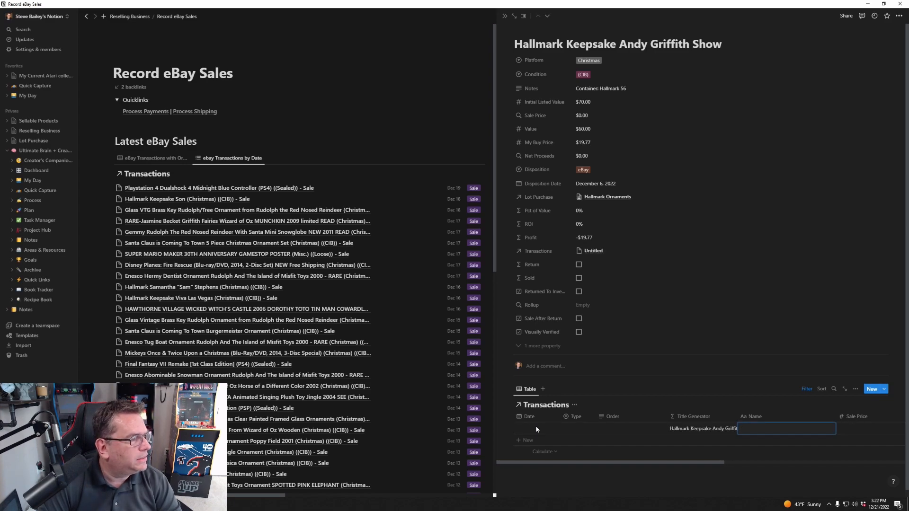
click(536, 427)
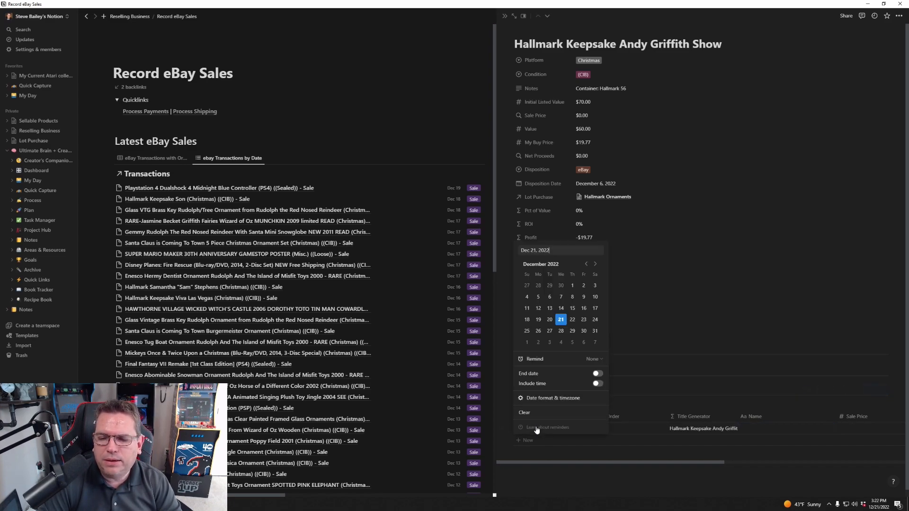
click(526, 320)
key(Tab)
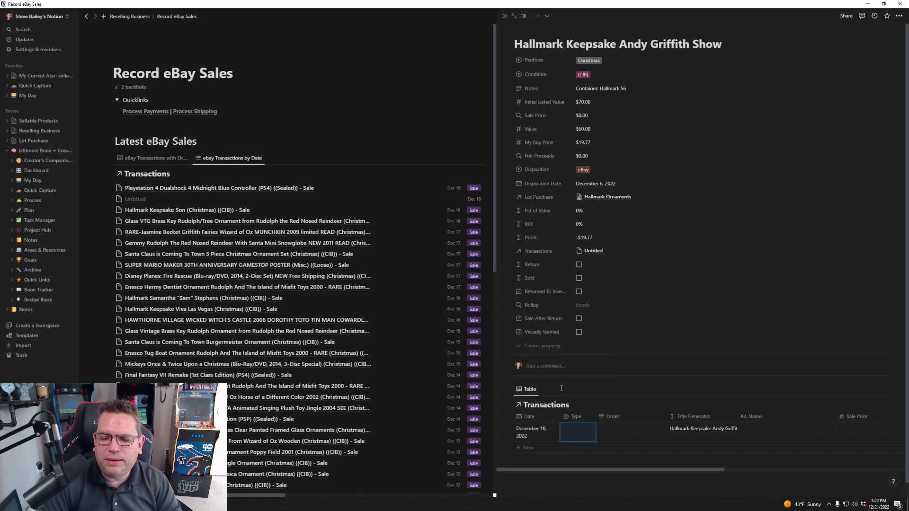
- Set the new transaction's Type to Sale
click(577, 432)
text(Sale)
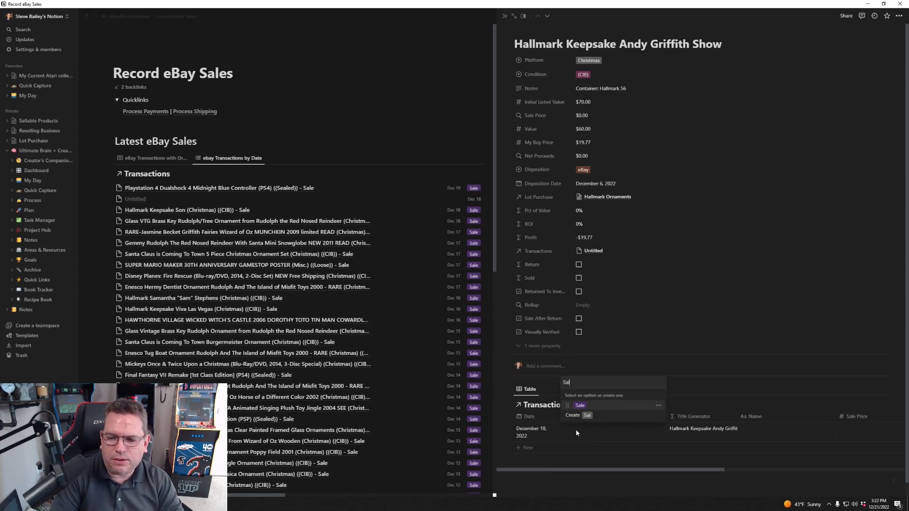
key(Tab)
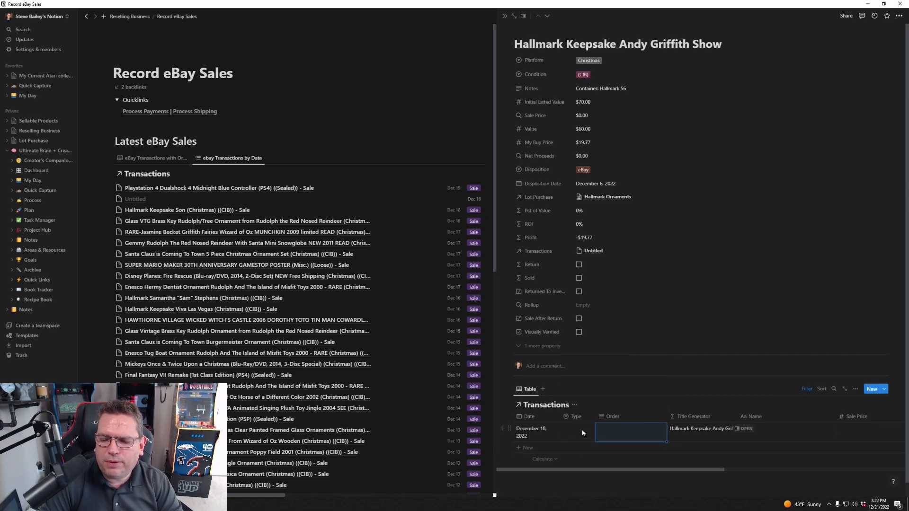
click(582, 432)
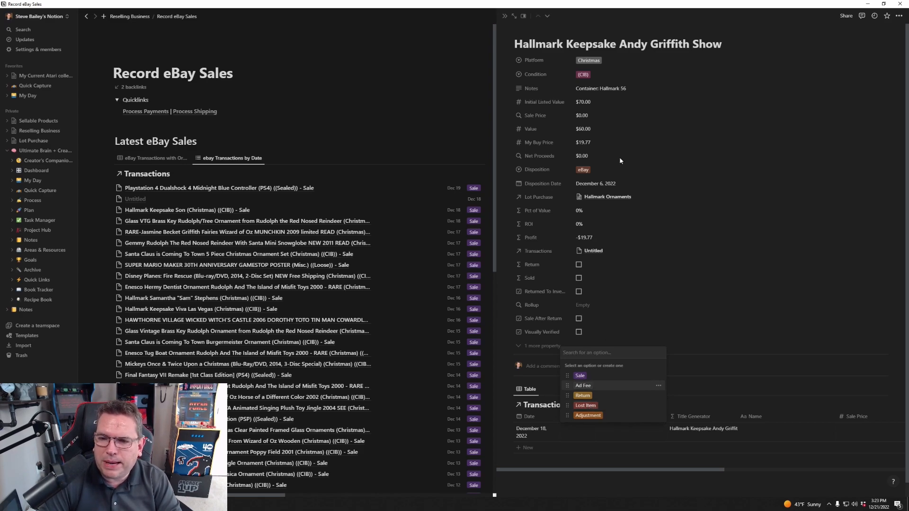
click(592, 375)
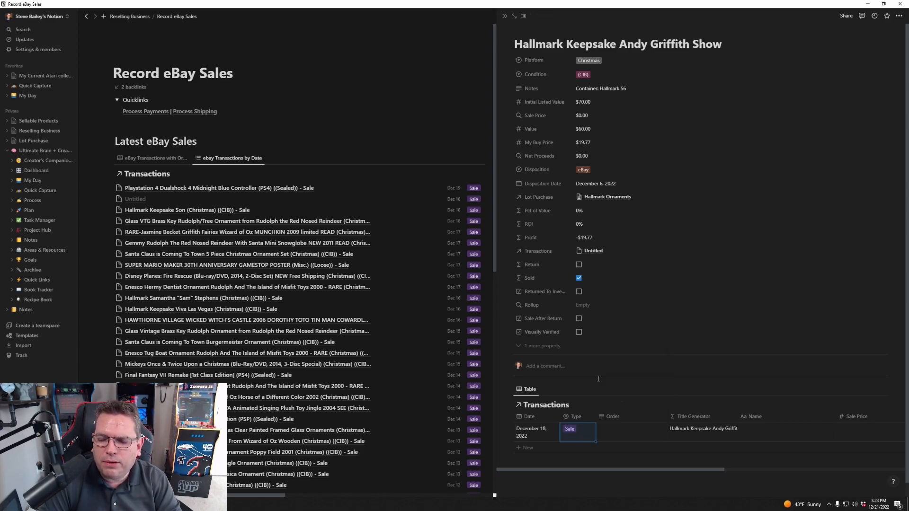
- Paste the copied eBay order number into the transaction's Order field
click(629, 432)
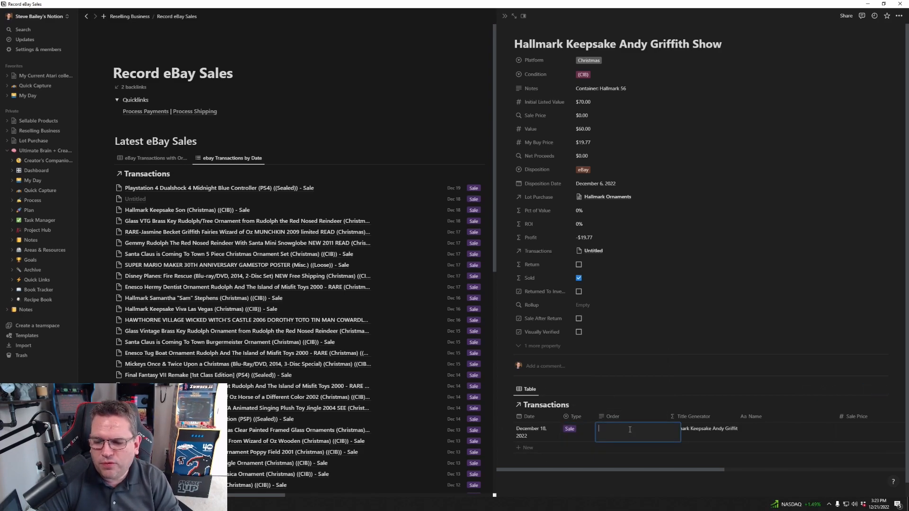
key(ctrl+v)
key(Tab)
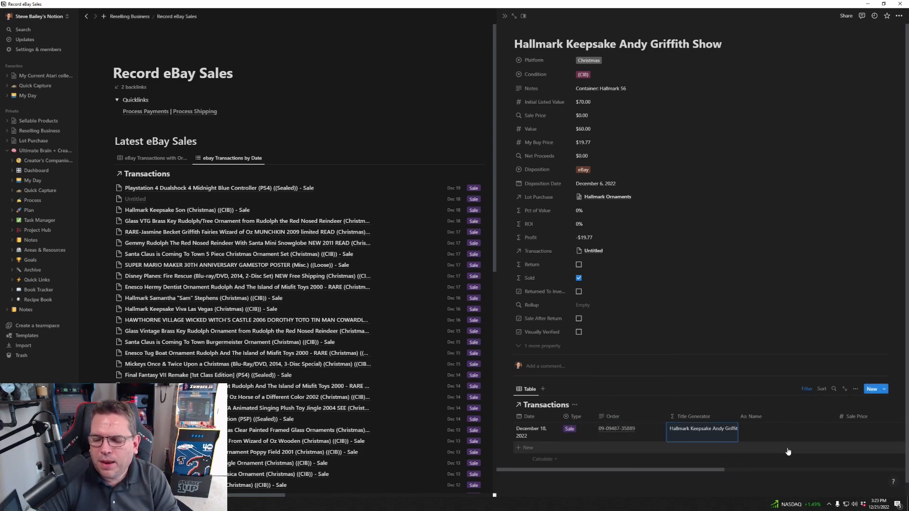
- Copy the Title Generator text into the transaction's Name: "Hallmark Keepsake Andy Griffith Show (Christmas) ((CIB)) - Sale"
mouse_move(714, 429)
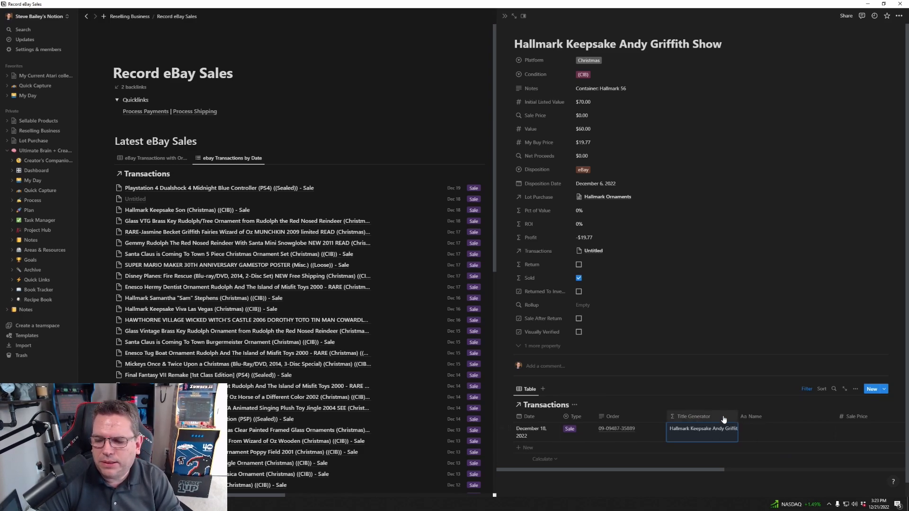
click(786, 428)
key(ctrl+v)
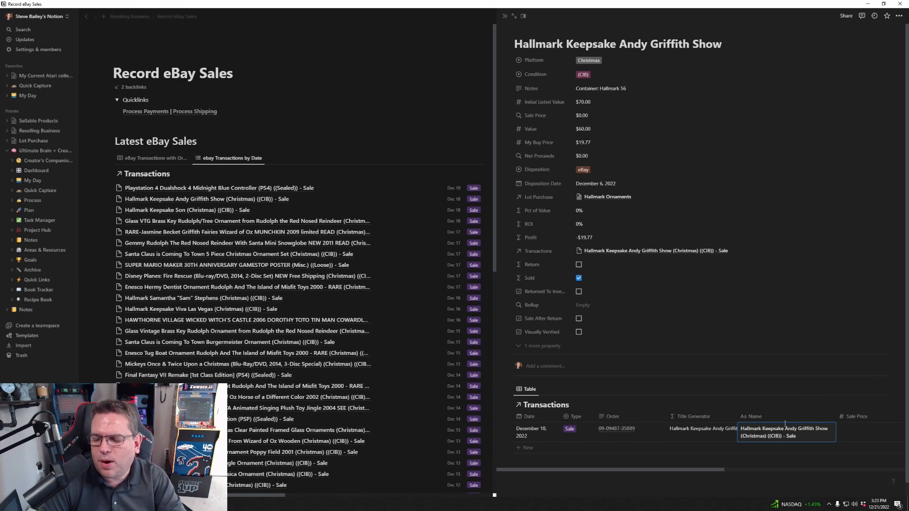
key(Escape)
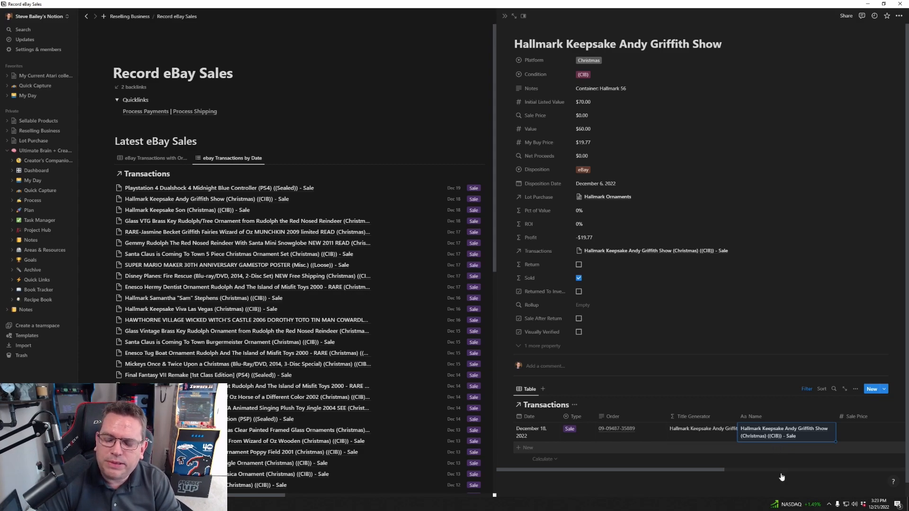
- Examine how the Title Generator formula combines the item, platform, condition and type, and leave it unedited
click(684, 419)
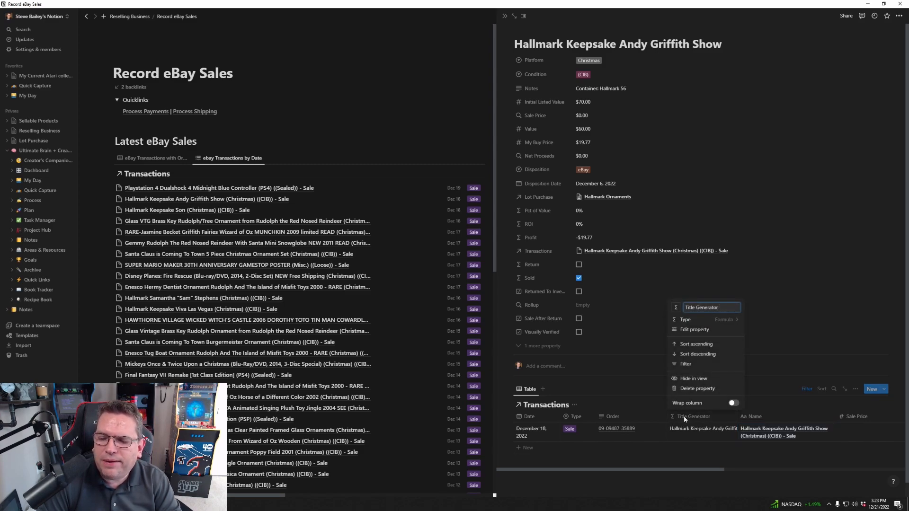
mouse_move(700, 320)
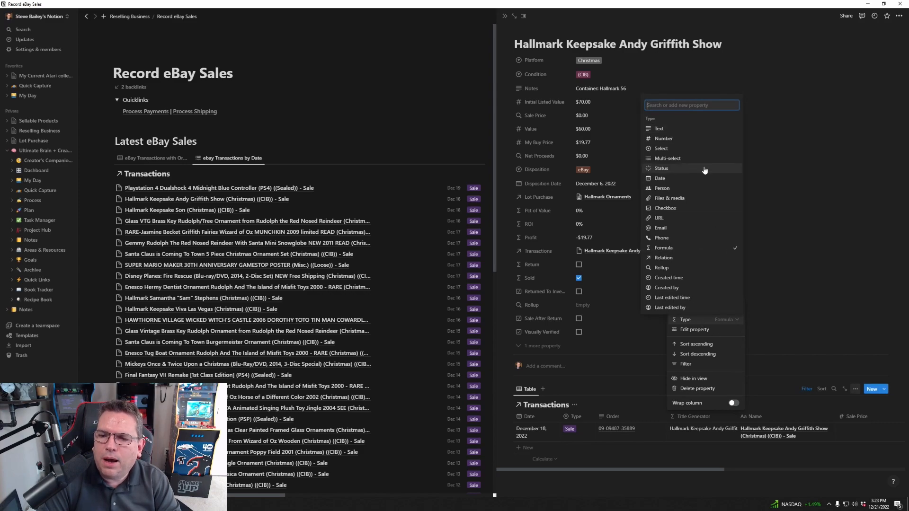
click(708, 331)
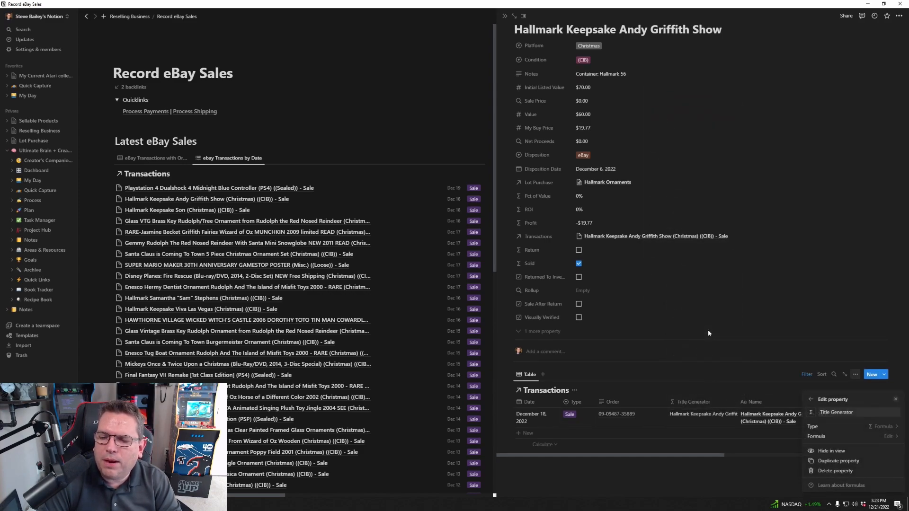
click(862, 436)
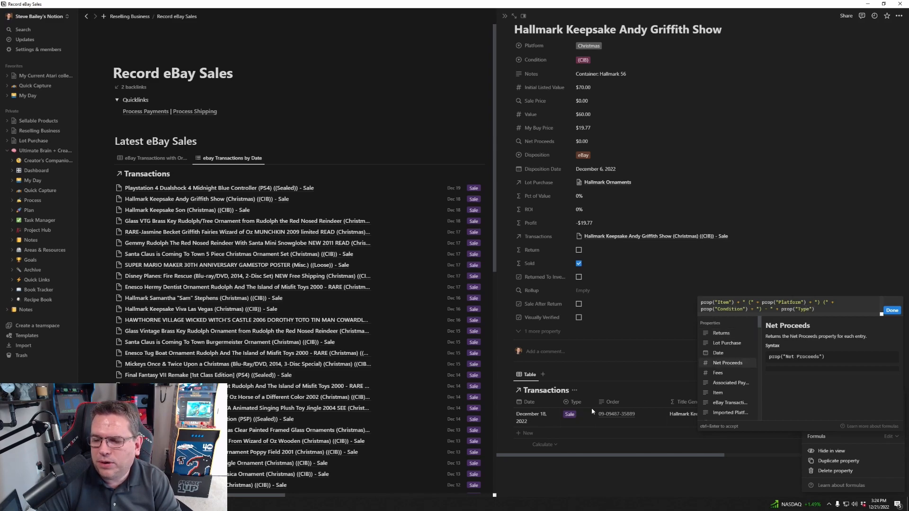
click(891, 310)
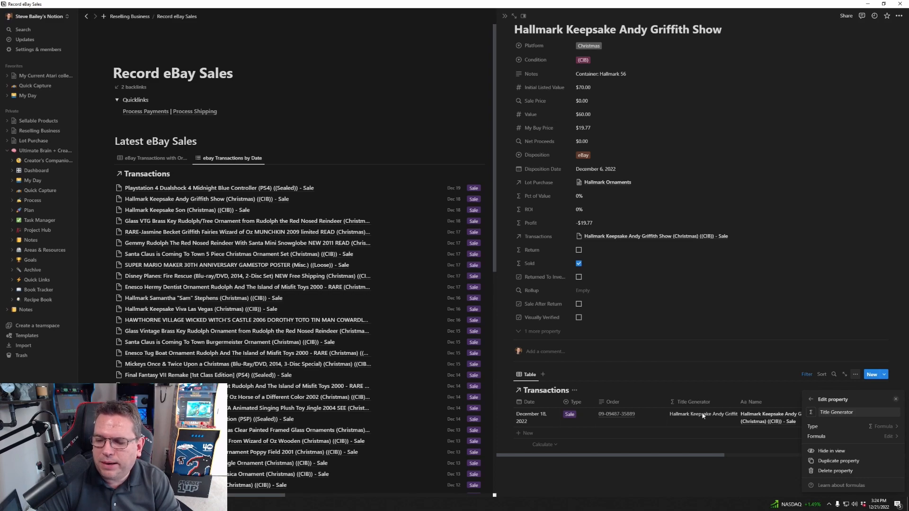
click(769, 388)
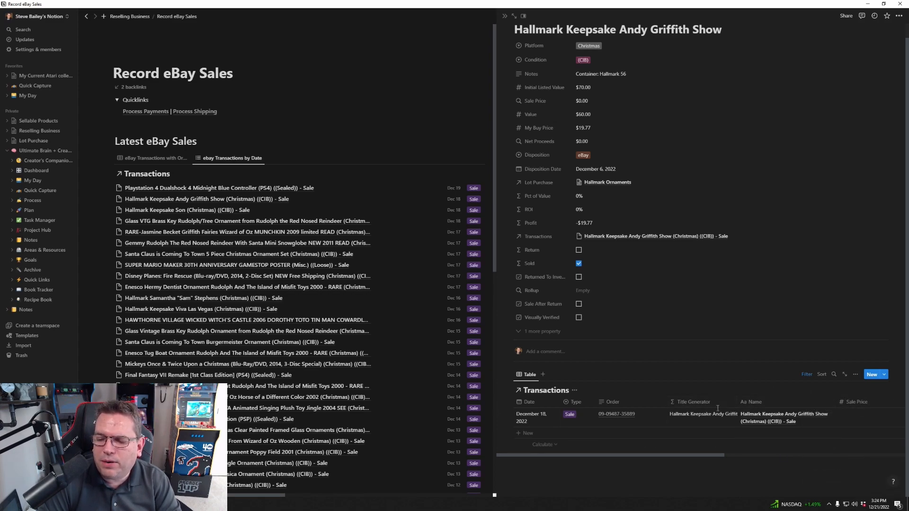
- Set the transaction's Sale Price to 70 and enter 0 for Fees
click(642, 414)
key(Tab)
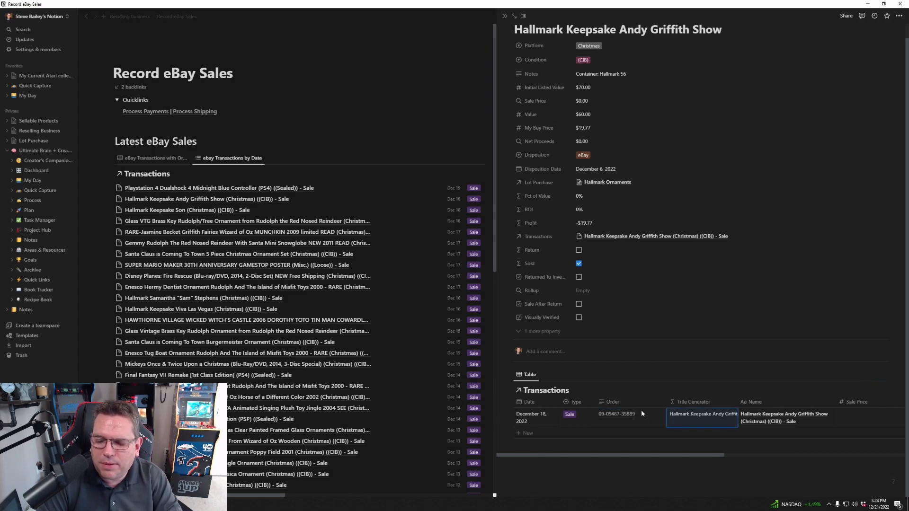
key(Tab)
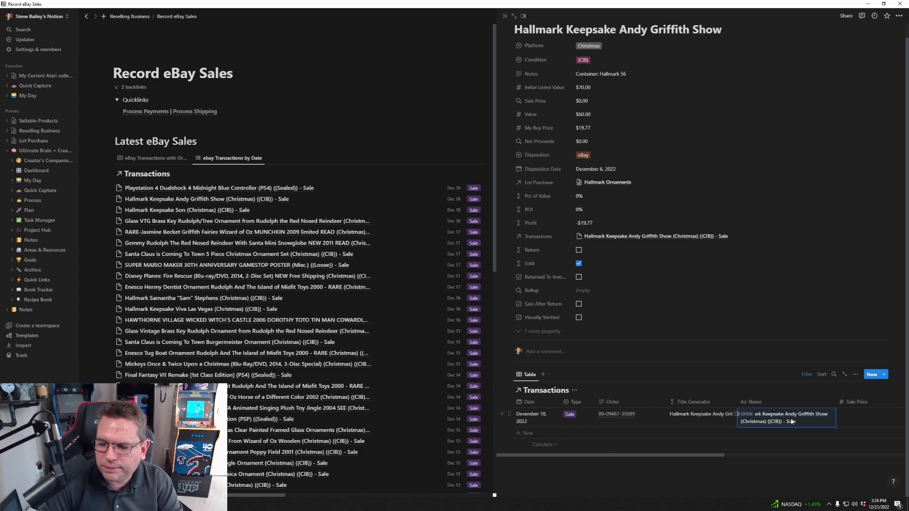
click(872, 421)
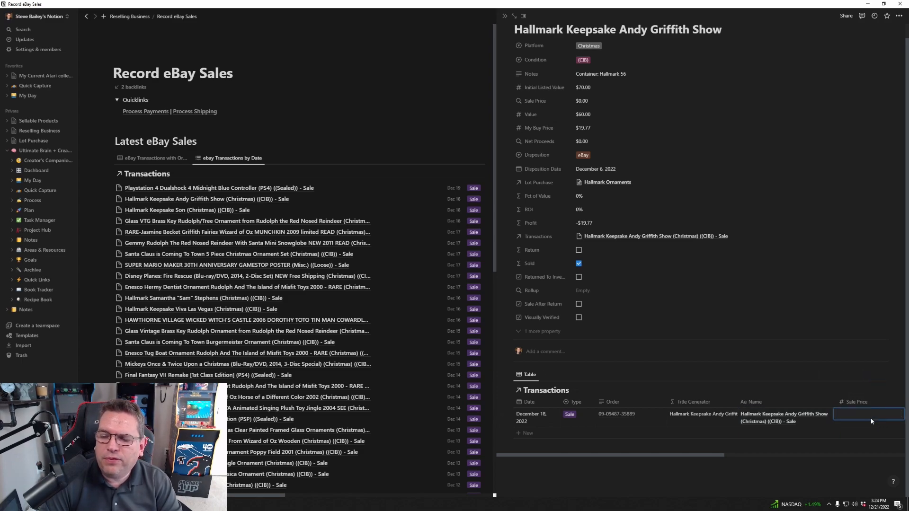
text(70)
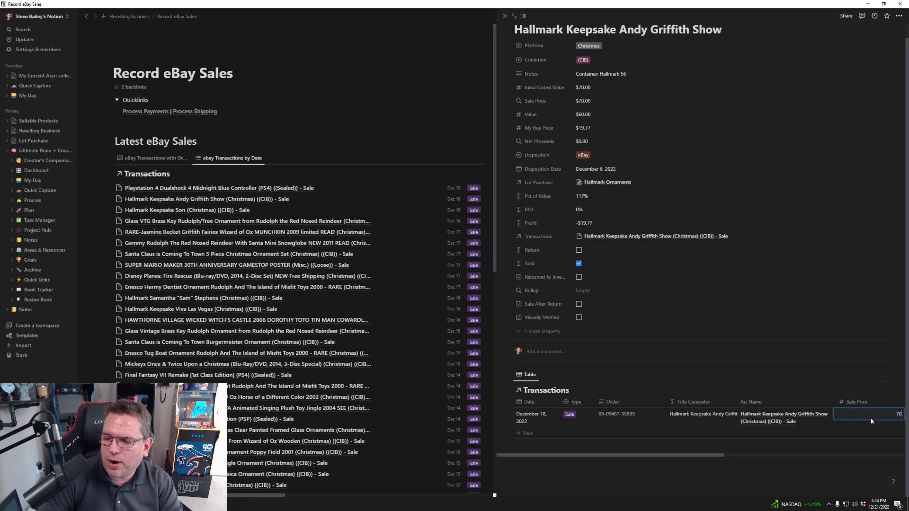
key(Tab)
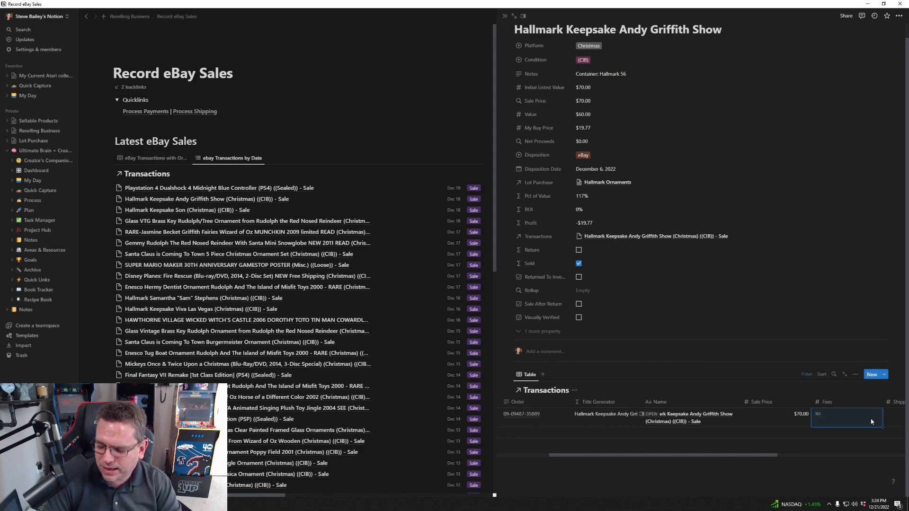
text(0)
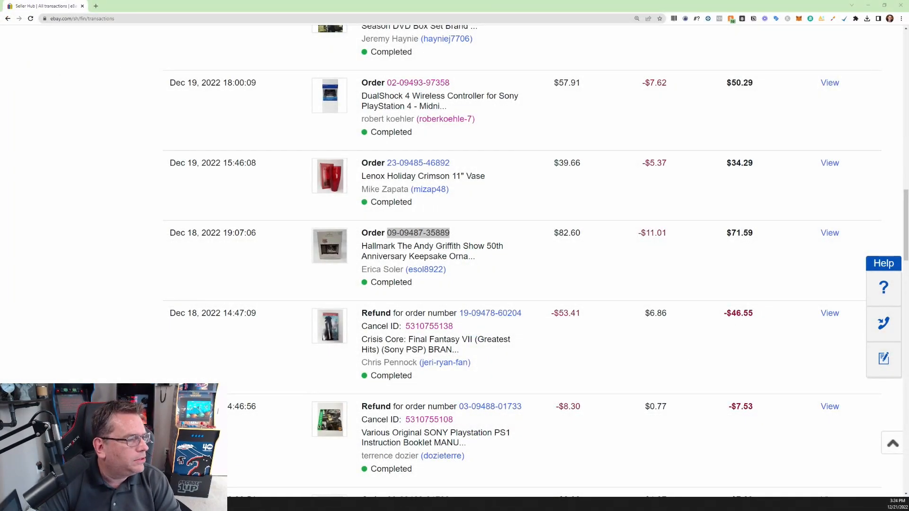
- Switch to eBay's transactions list and look through the earlier December 2022 entries for an Ad Fee Standard charge
scroll(546, 332, down, 10)
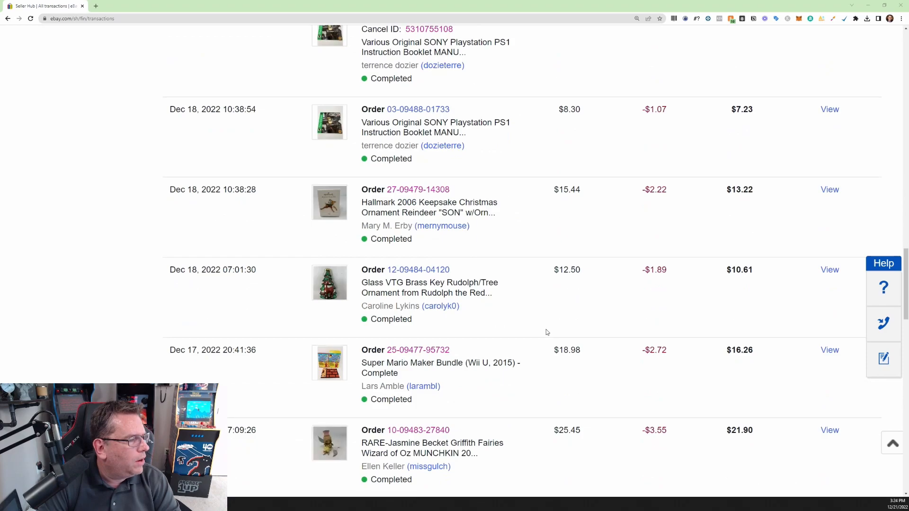
scroll(546, 333, down, 6)
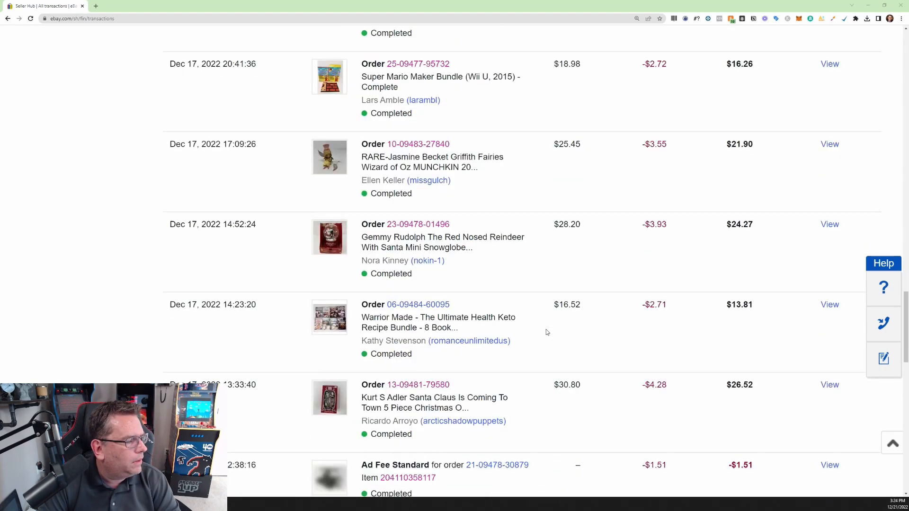
scroll(547, 332, down, 2)
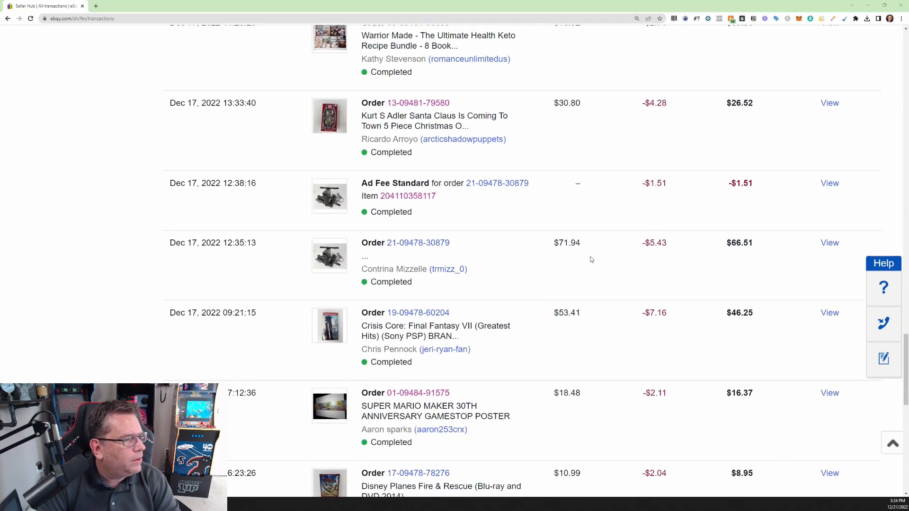
- Examine the December 17, 2022 Ad Fee Standard entry and its fee amount in eBay's transactions list
drag(363, 183, 431, 184)
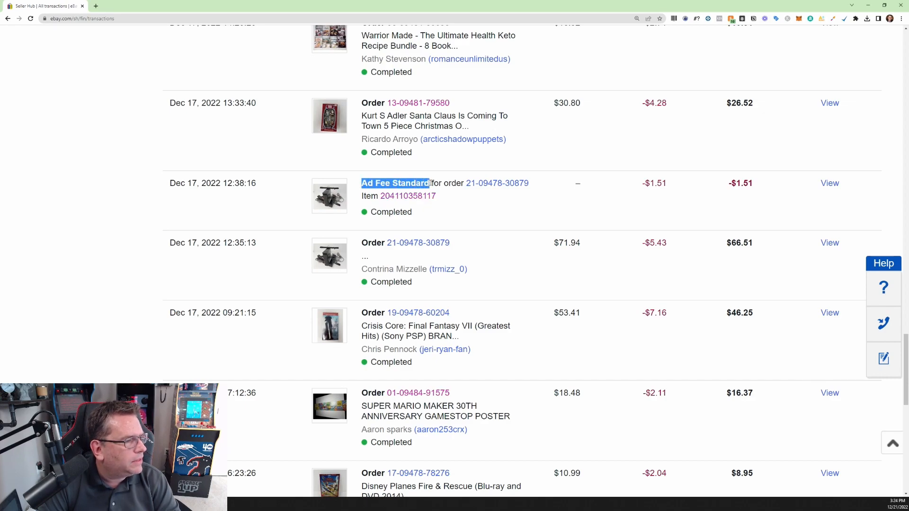
drag(670, 183, 644, 184)
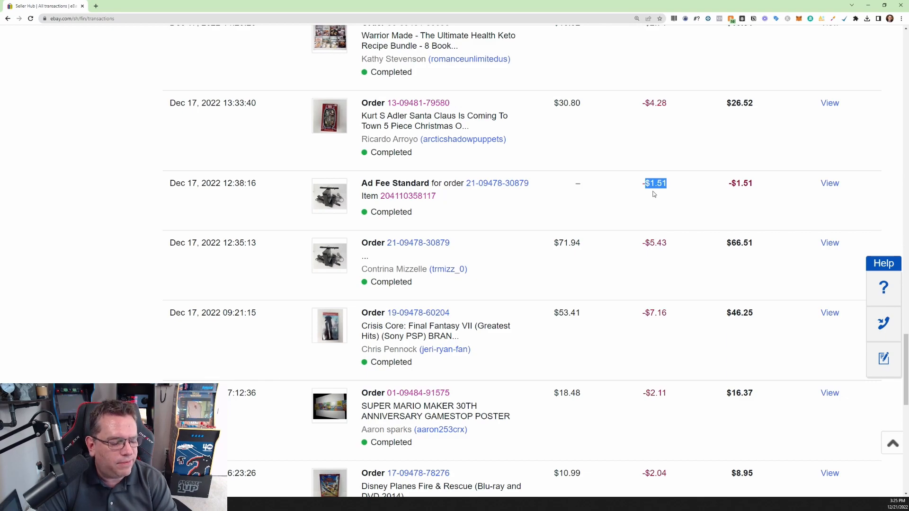
scroll(554, 190, up, 5)
scroll(555, 190, up, 11)
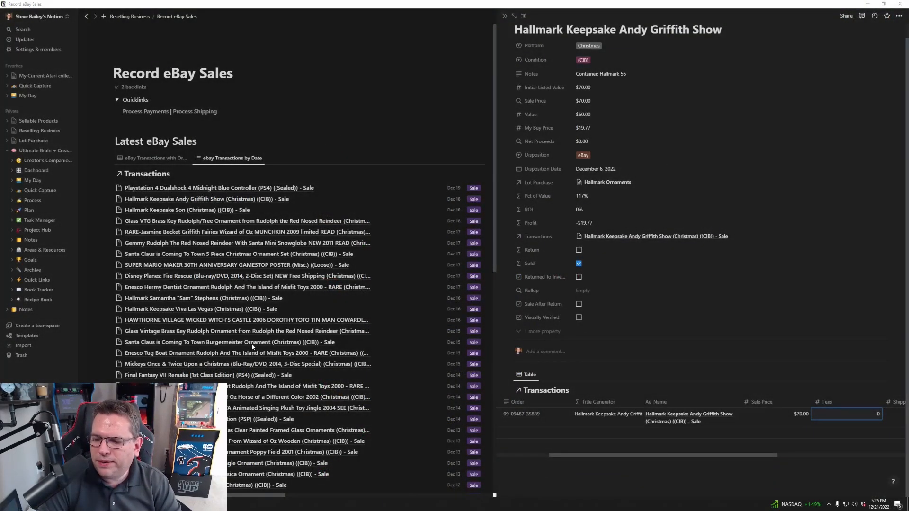
- Leave the Notion transaction's Shipping blank and copy eBay's net amount for the Andy Griffith order, 71.59, into Amt I Got
key(Tab)
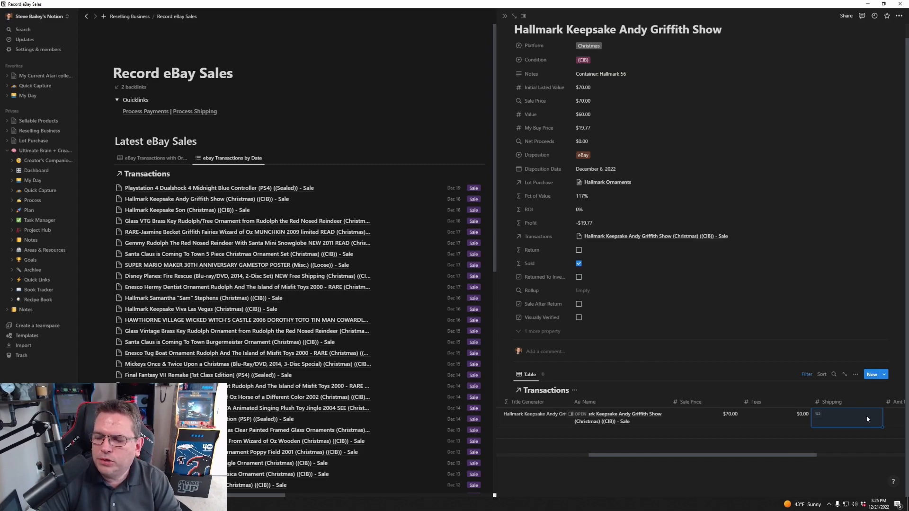
text(0)
key(Tab)
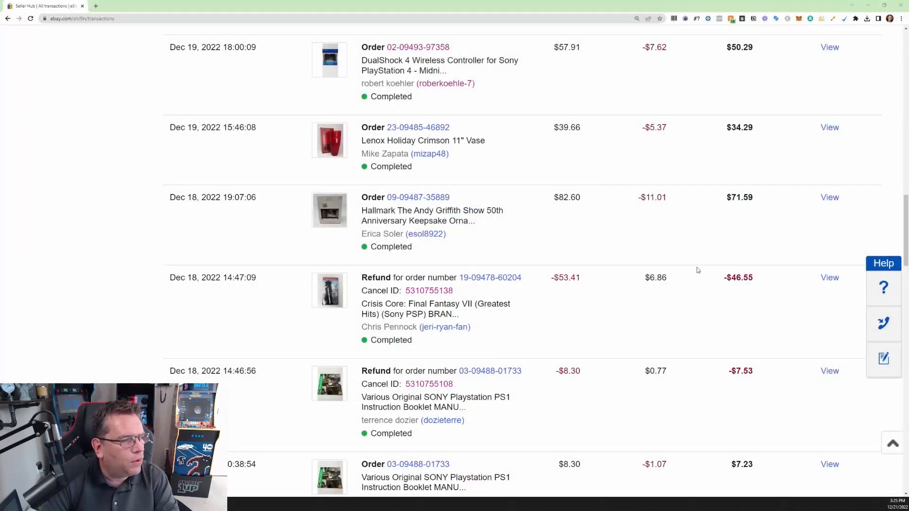
drag(759, 198, 732, 200)
key(ctrl+c)
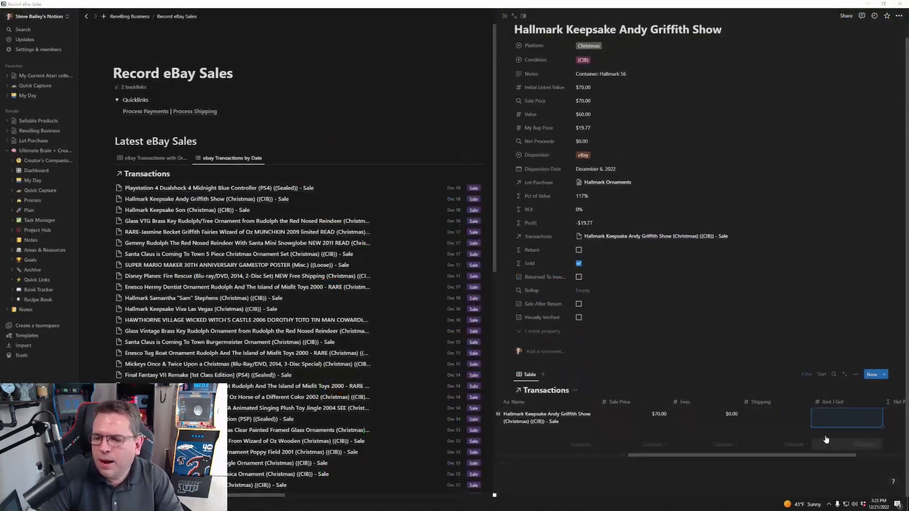
click(830, 416)
key(ctrl+v)
key(Return)
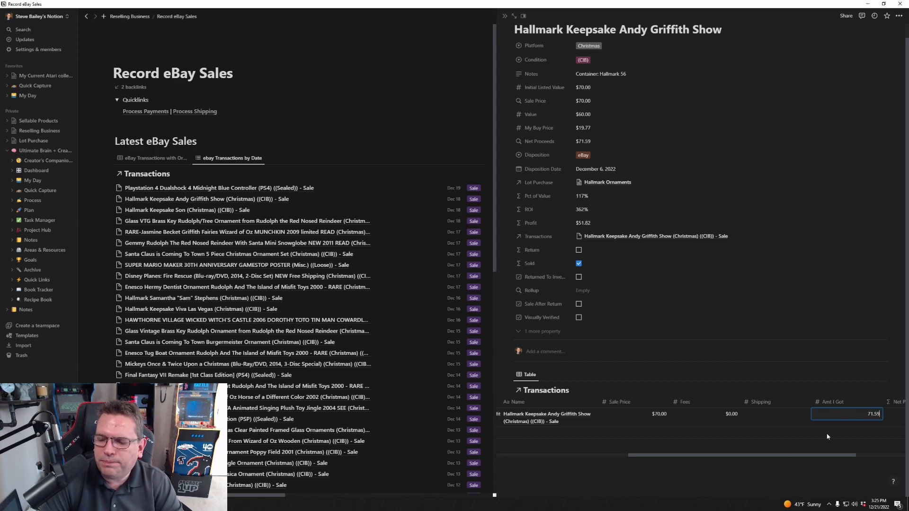
key(Tab)
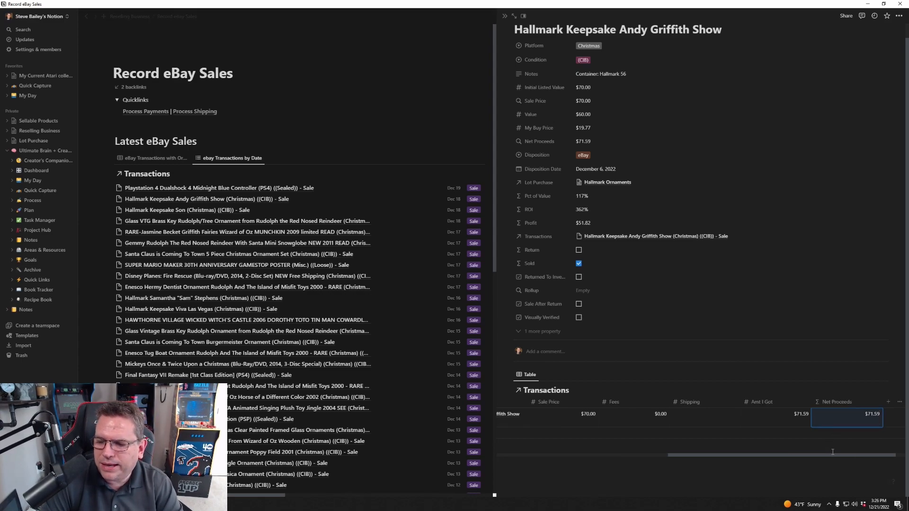
- Examine the Net Proceeds formula in the Transactions table and leave it unedited
click(848, 400)
click(839, 316)
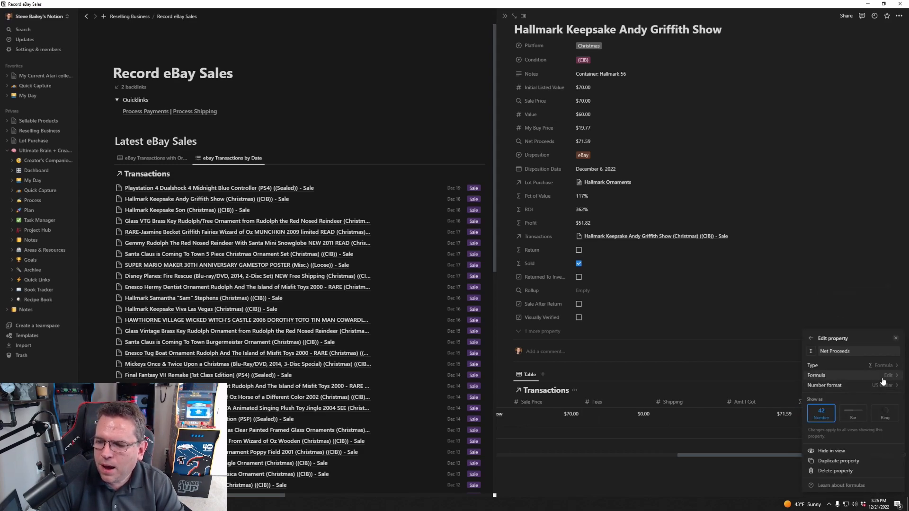
click(881, 380)
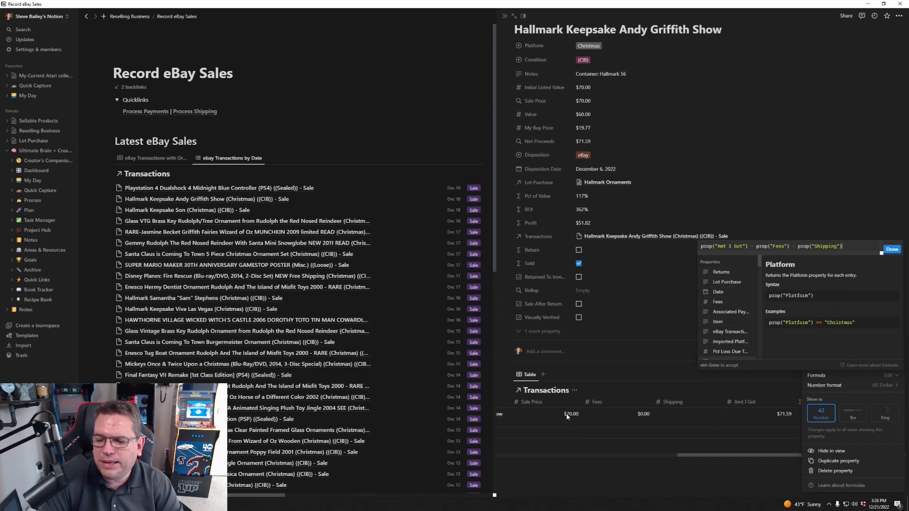
click(891, 249)
click(789, 446)
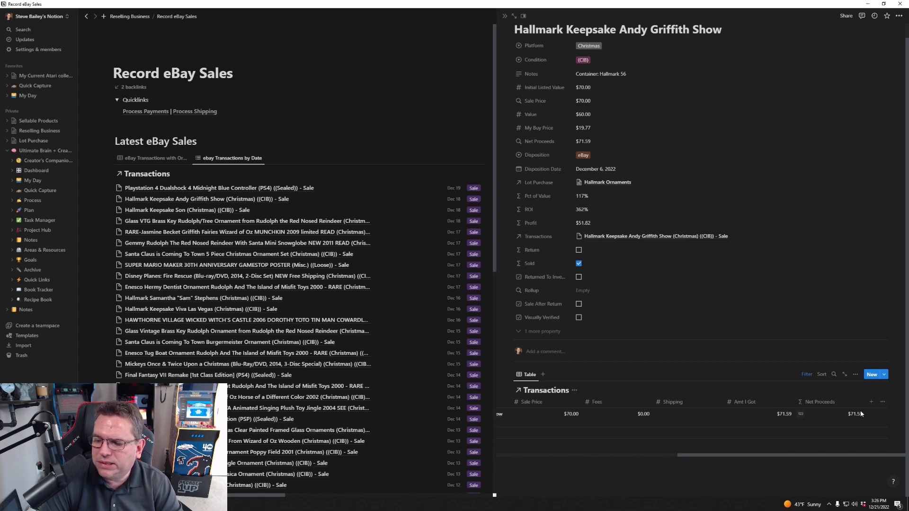
- Enter a trial Shipping value of 1 for the transaction and clear it again
click(689, 412)
text(1)
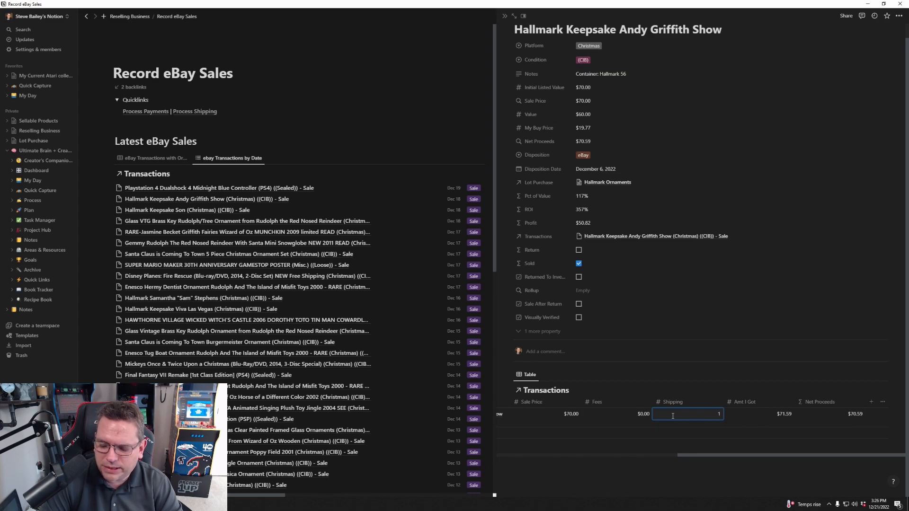
key(BackSpace)
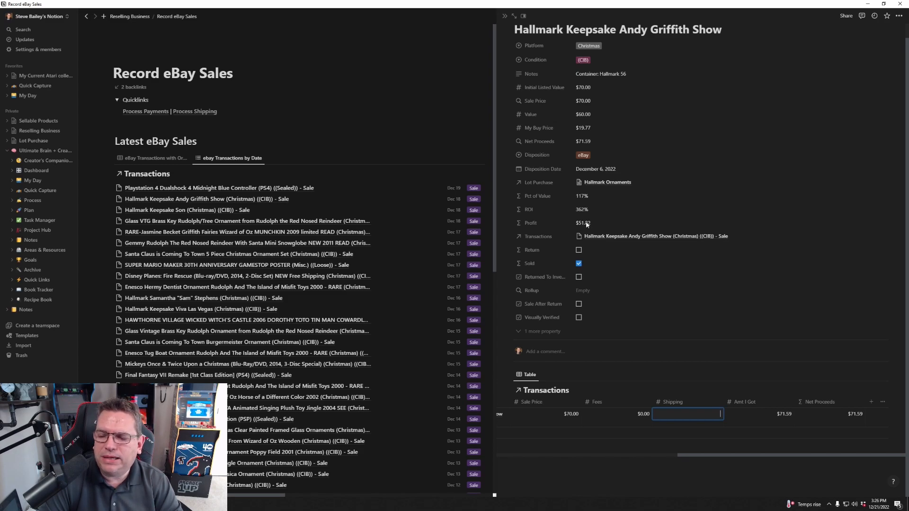
click(521, 225)
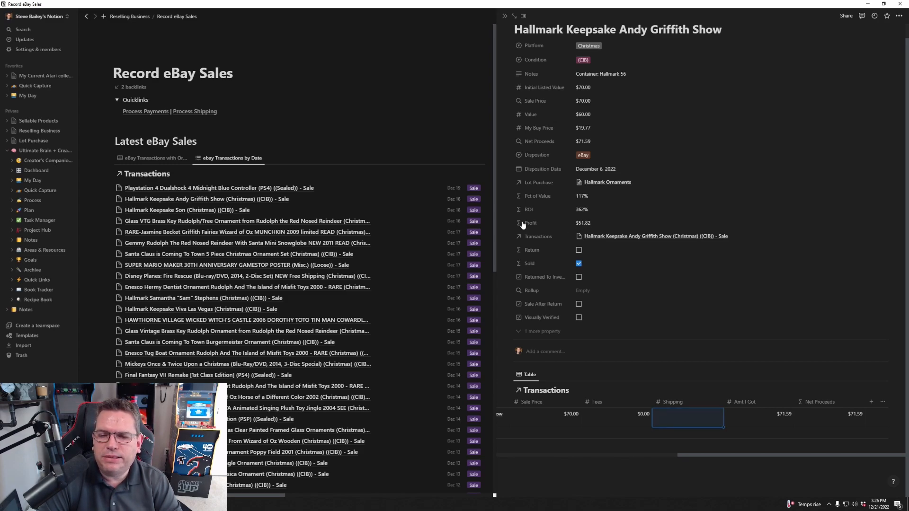
- Examine how the item's Profit formula uses Net Proceeds and My Buy Price, and leave it unedited
click(522, 225)
click(541, 255)
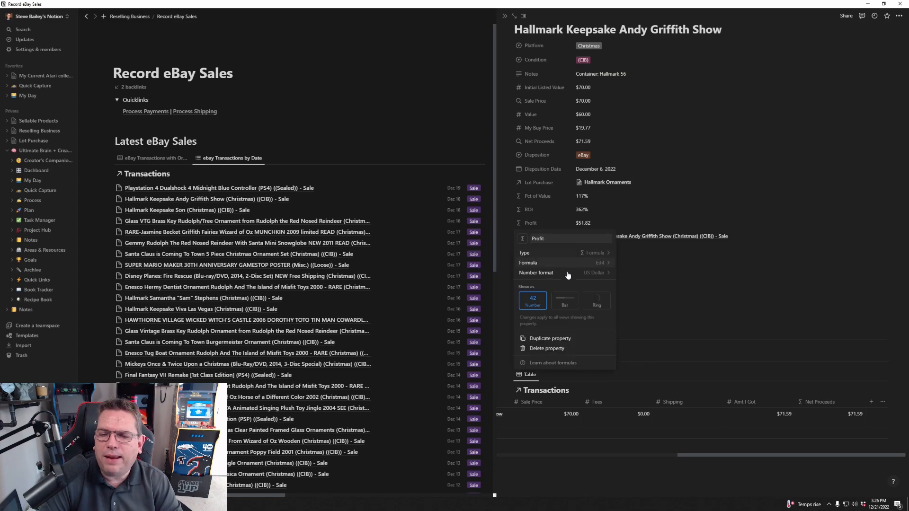
click(586, 265)
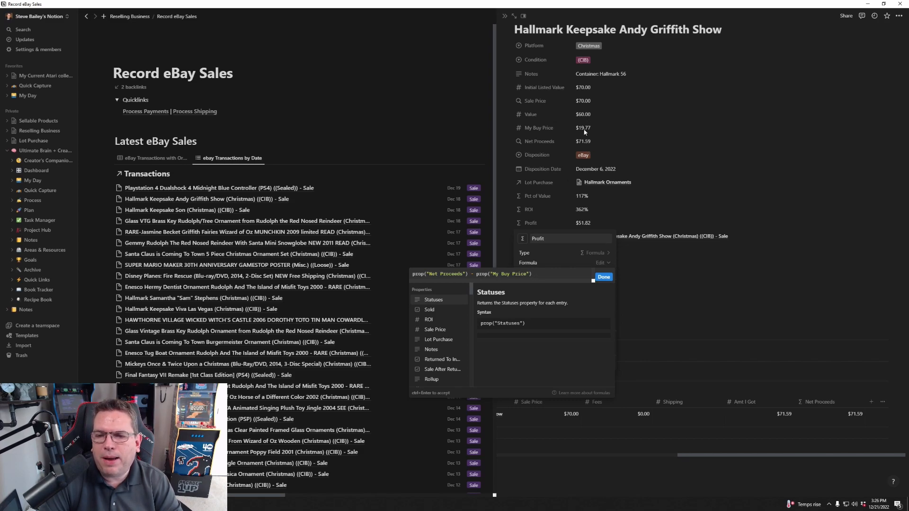
click(601, 277)
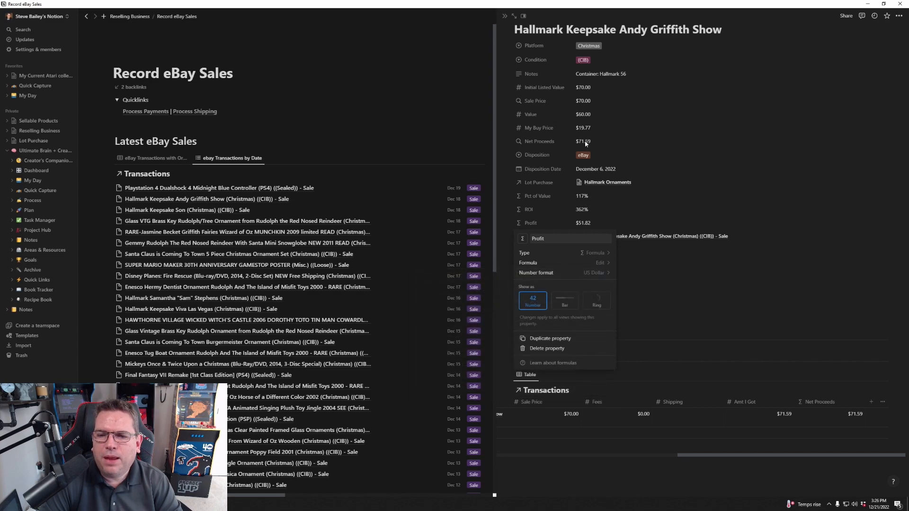
click(633, 208)
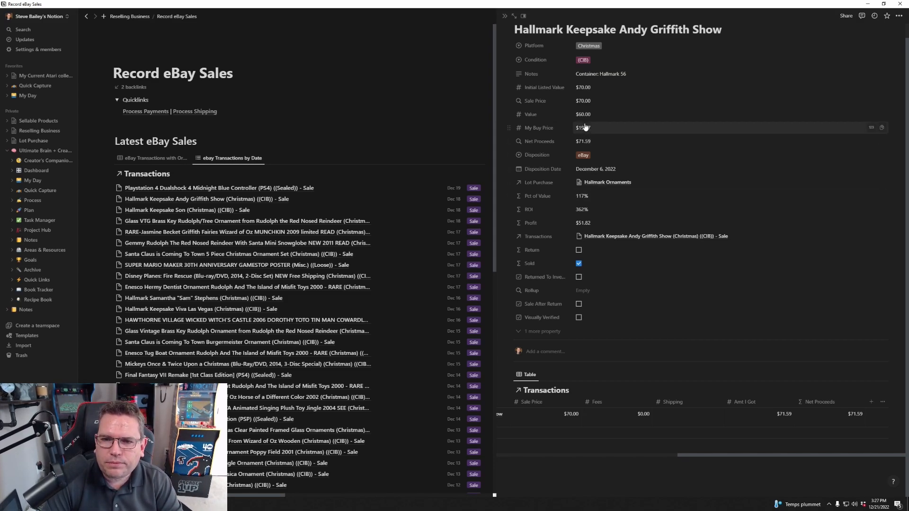
- Close the ornament's item page and go to the Record eBay Shipping Fees page through the Process Shipping quicklink
click(505, 17)
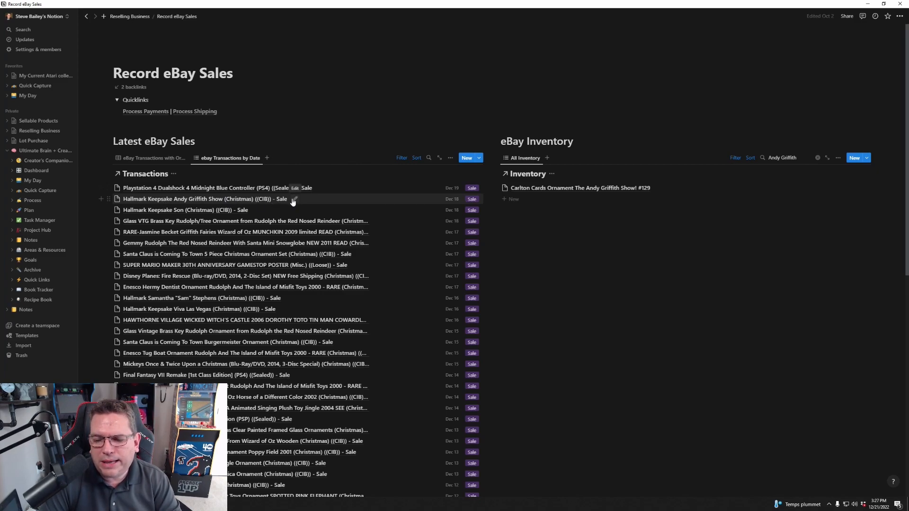
mouse_move(199, 117)
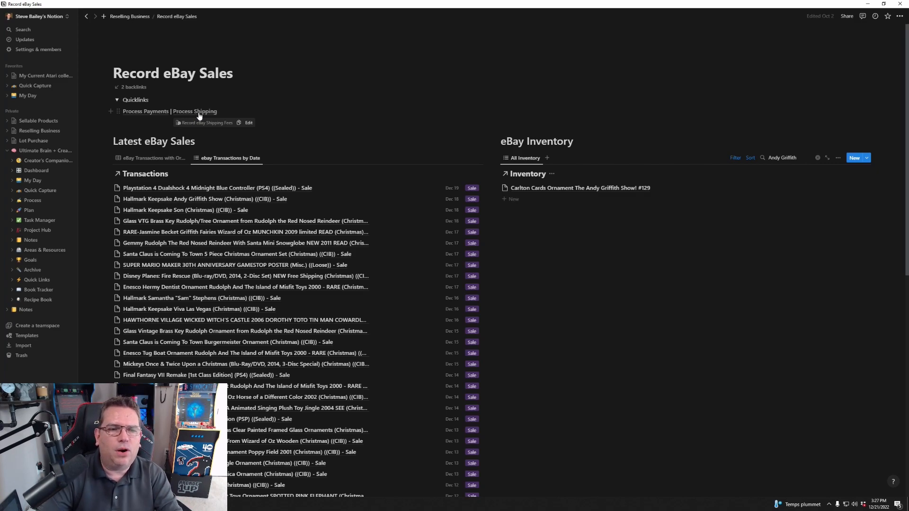
click(199, 112)
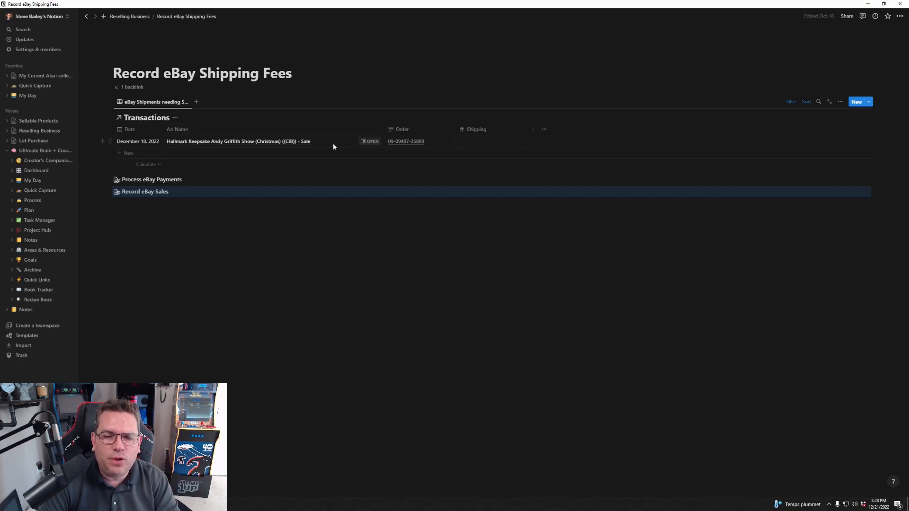
click(489, 142)
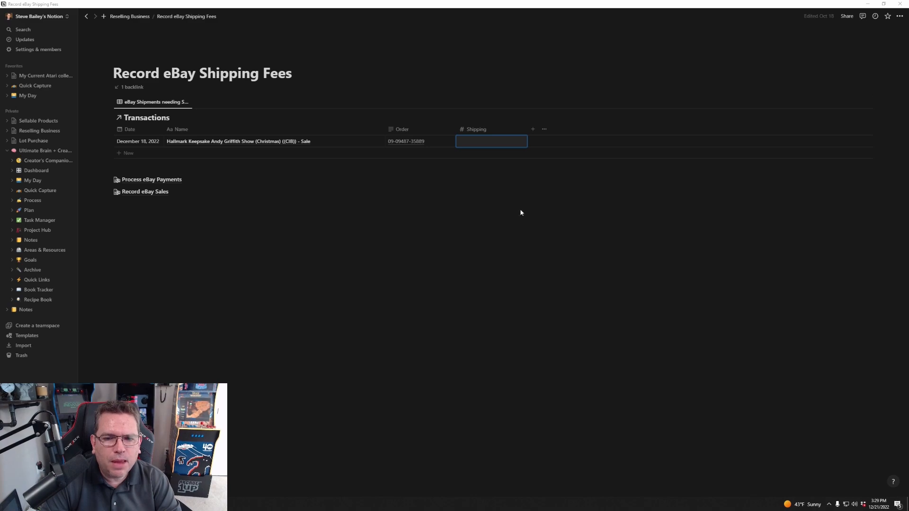
- Copy the transaction's order number, switch to ShipStation and search the recent shipments for it
click(429, 143)
key(ctrl+a)
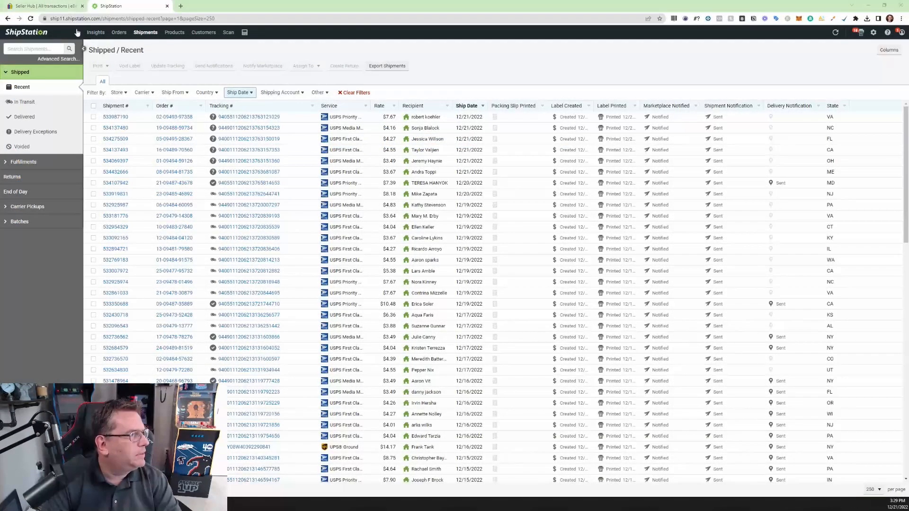
click(55, 49)
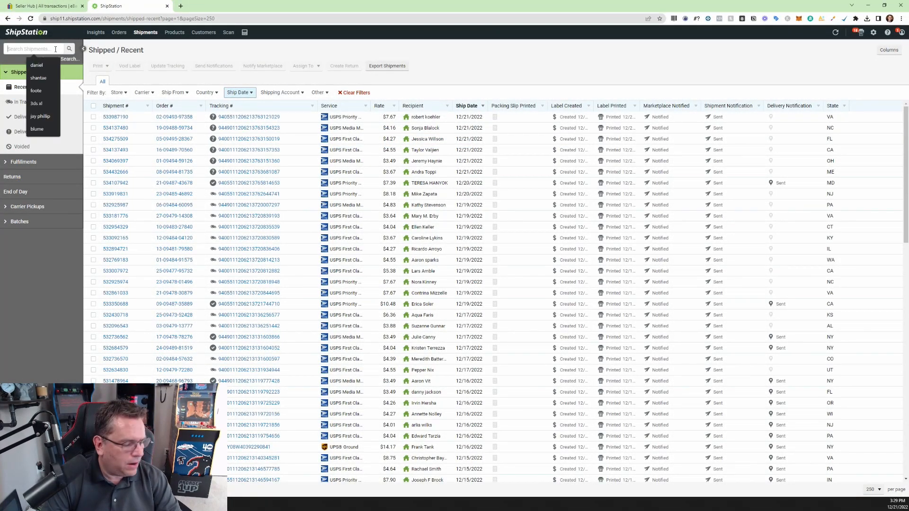
key(ctrl+v)
key(Return)
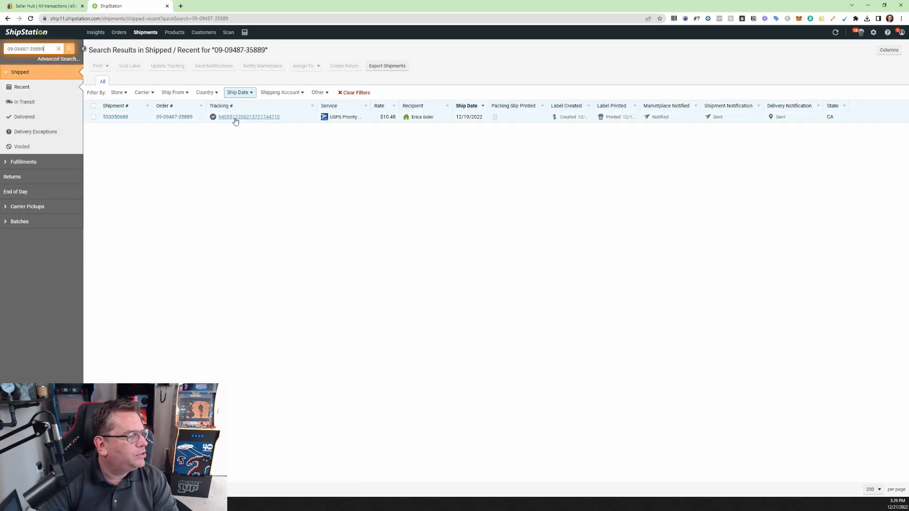
- Copy the shipment's Rate, 10.48, from ShipStation into the transaction's Shipping field in Notion
click(370, 119)
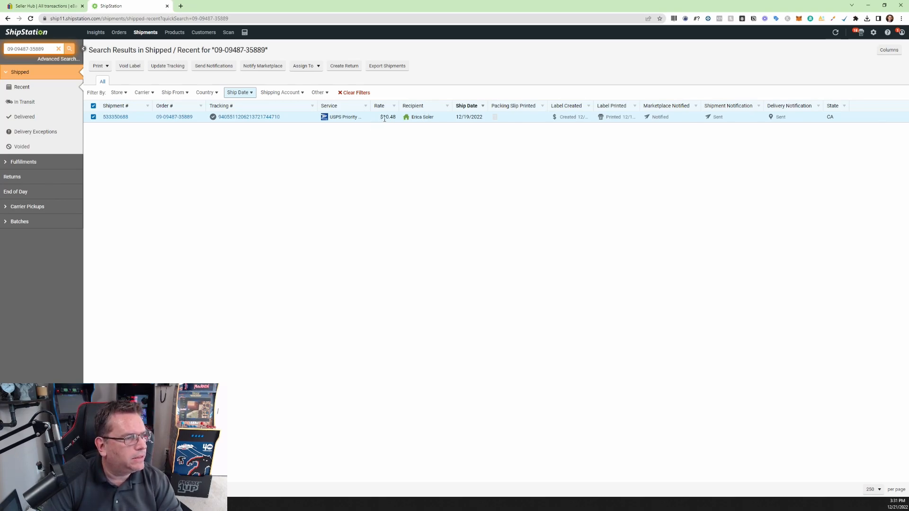
drag(383, 117, 396, 119)
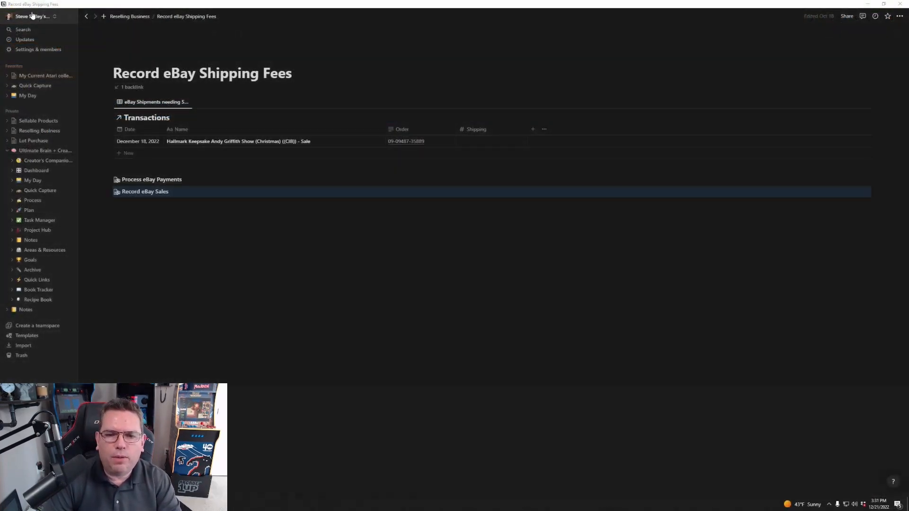
click(495, 141)
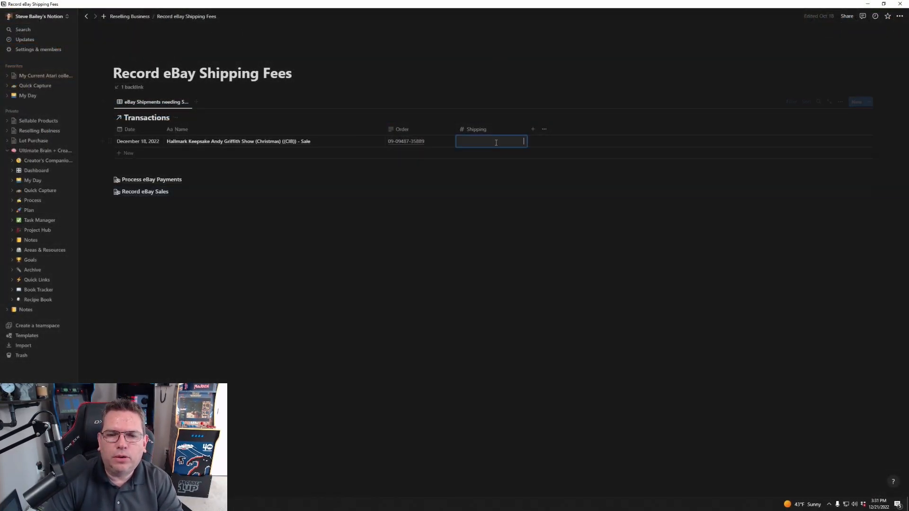
key(ctrl+v)
click(479, 252)
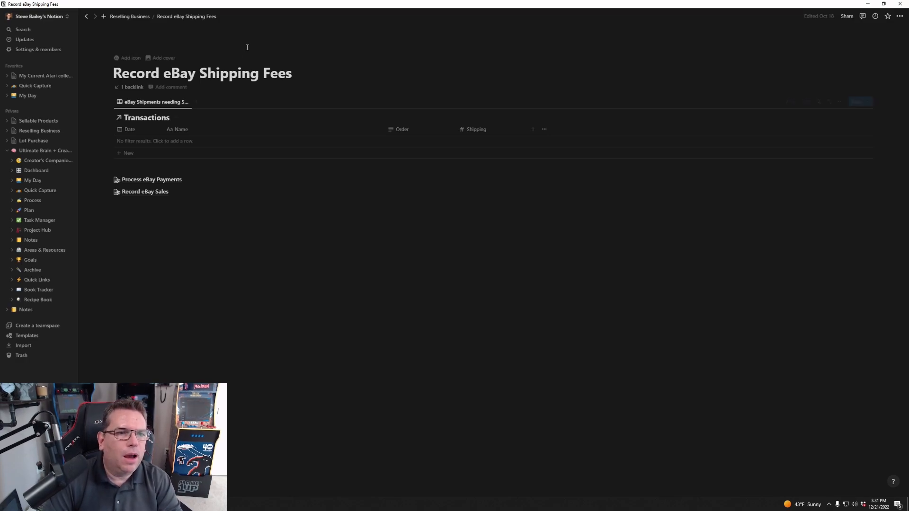
- Return to Record eBay Sales, review the Andy Griffith sale transaction and its linked item's proceeds and profit, and close the page
key(alt+Left)
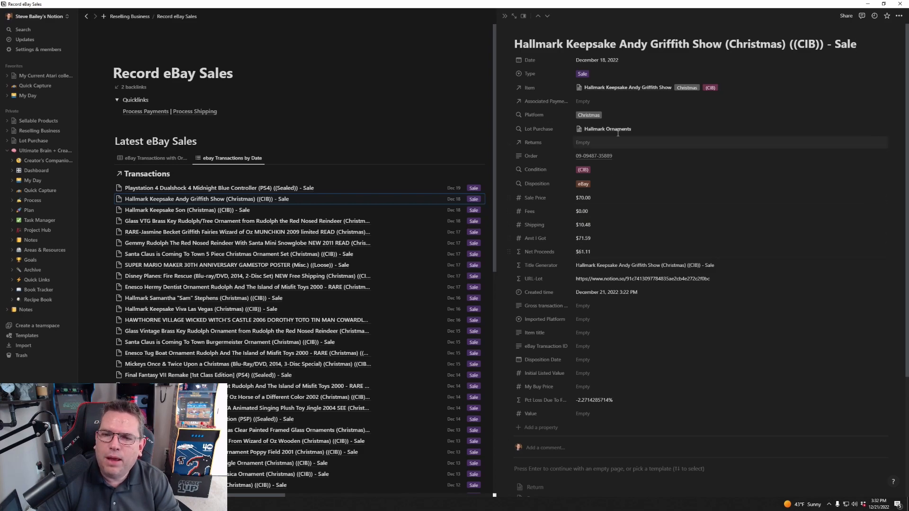
click(625, 90)
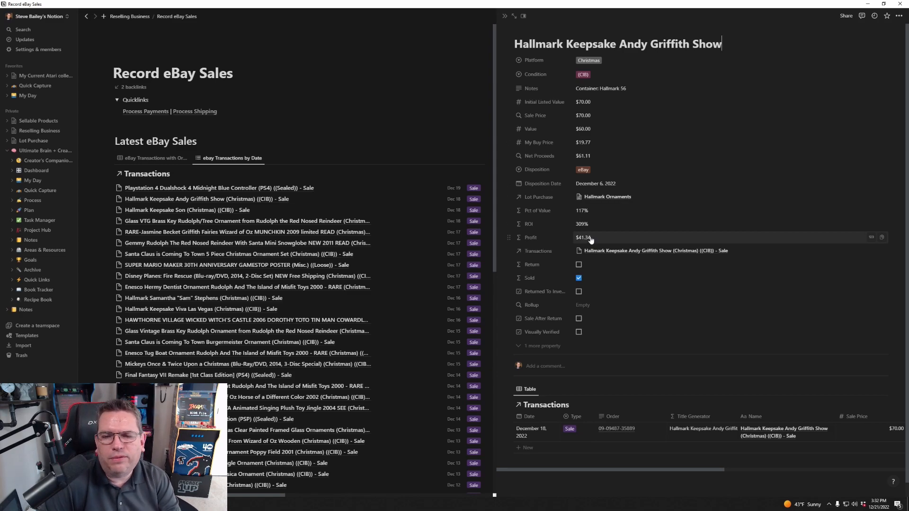
click(504, 16)
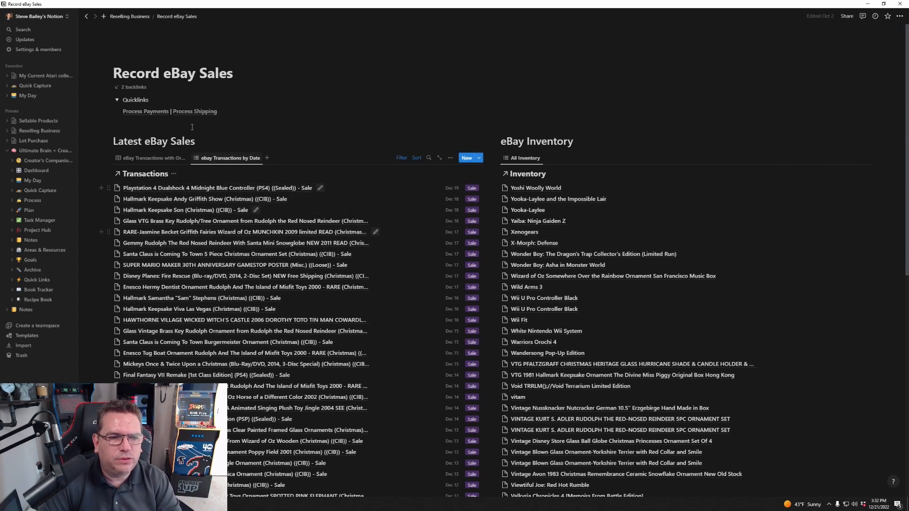
- Go to the Process eBay Payments page and add a new eBay payout entry dated December 20, 2022
click(159, 115)
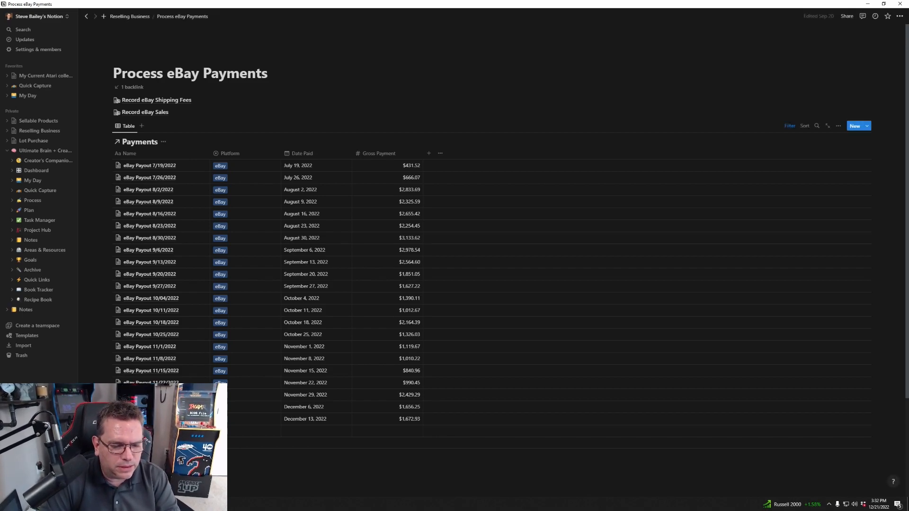
click(299, 431)
click(317, 322)
- Set the Gross Payment of the December 20, 2022 payout to 1,696.13
click(408, 431)
click(406, 432)
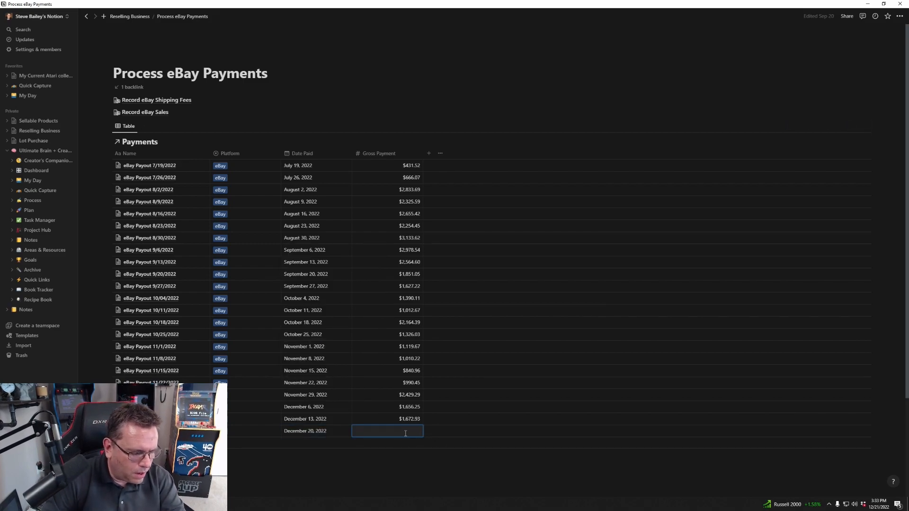
text(1,6)
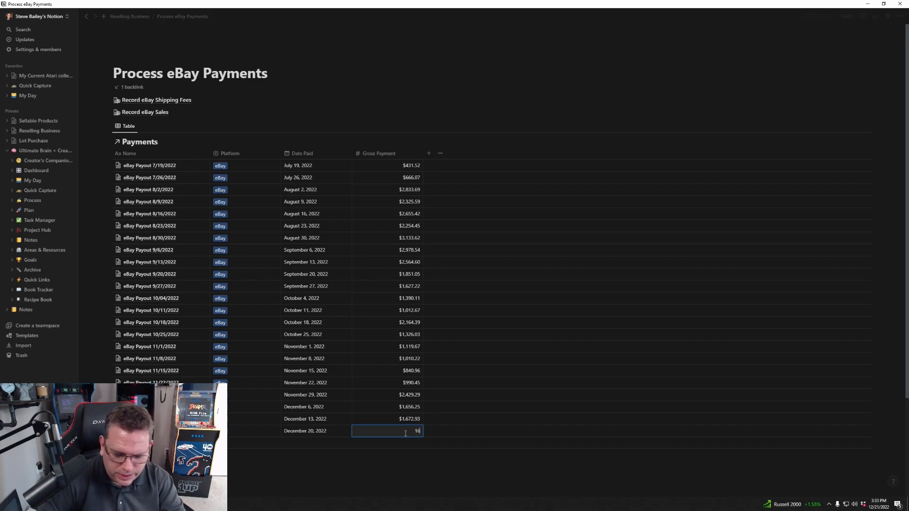
text(96.13)
key(Return)
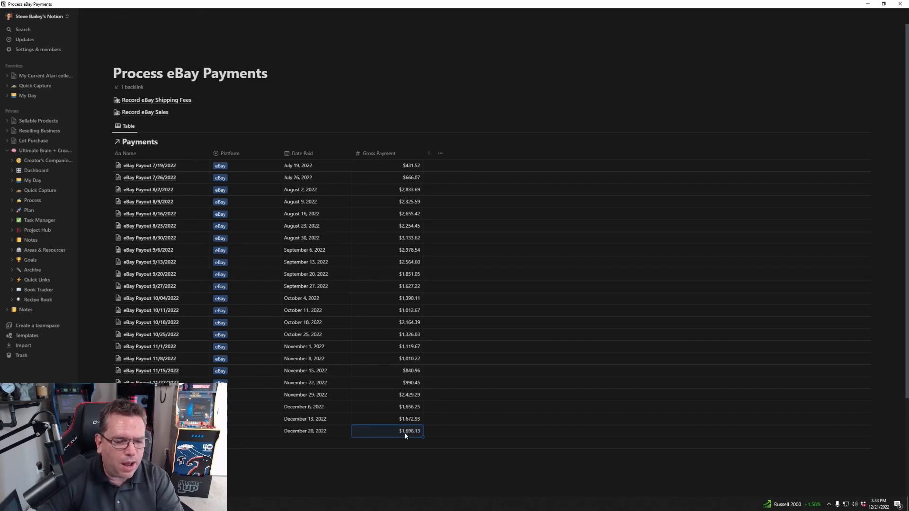
click(390, 460)
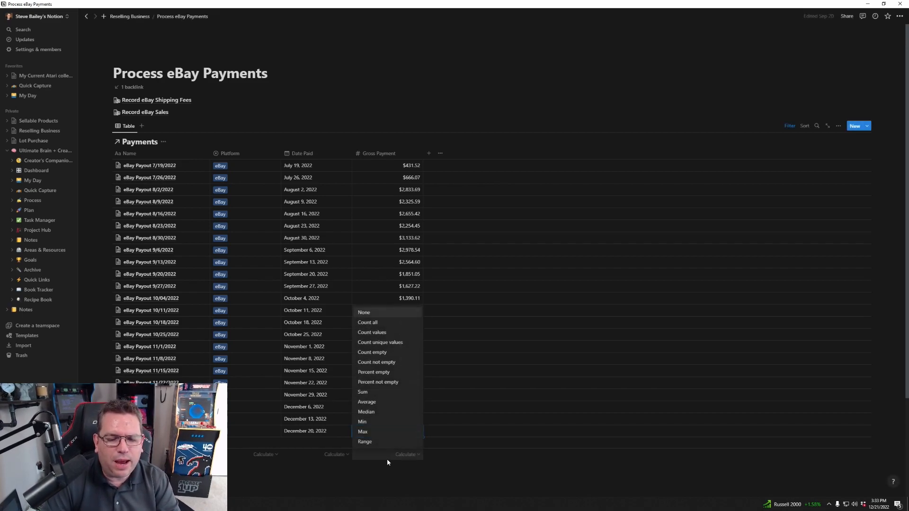
click(335, 482)
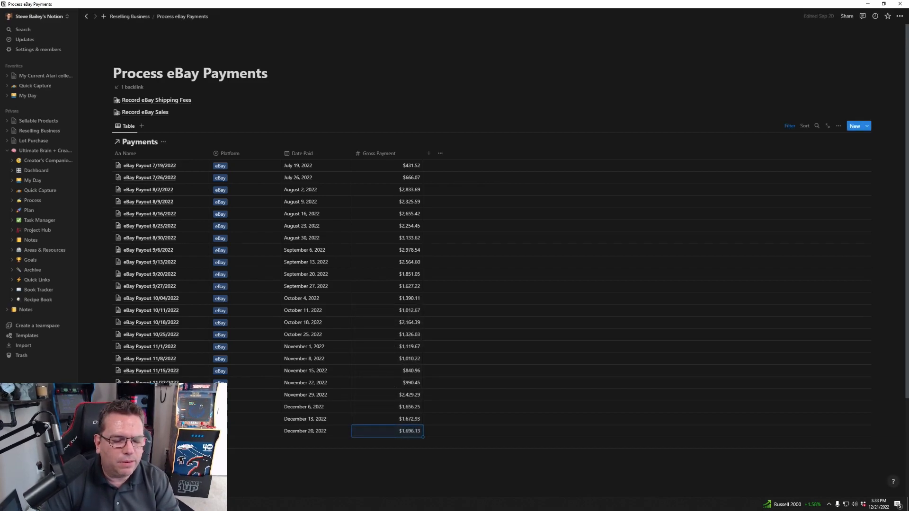
- Apply the eBay Payment template to the eBay Payout 12/20/2022 page and expand both transaction tables under Record Transactions
click(198, 431)
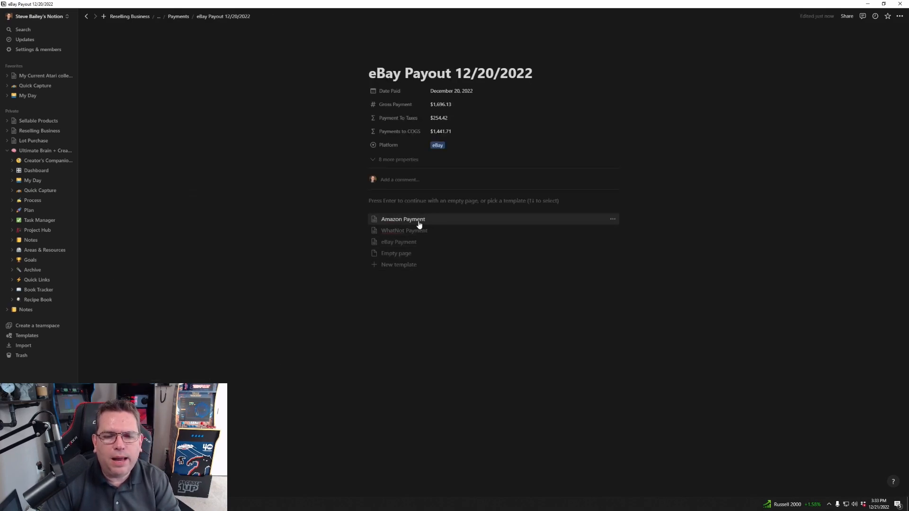
click(409, 246)
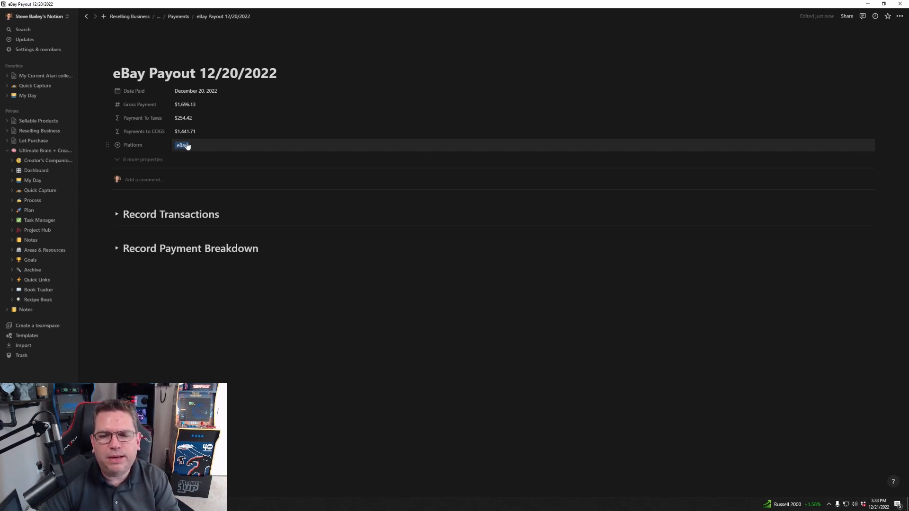
click(117, 216)
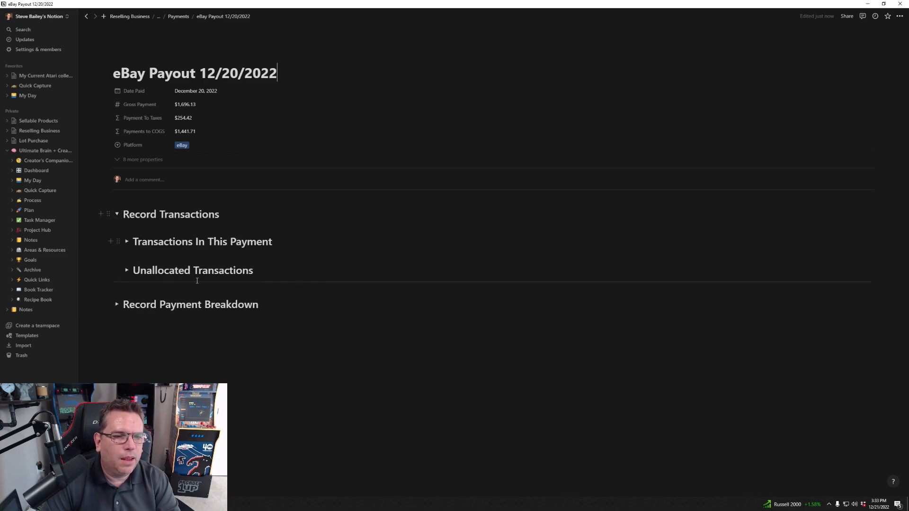
click(126, 270)
click(126, 241)
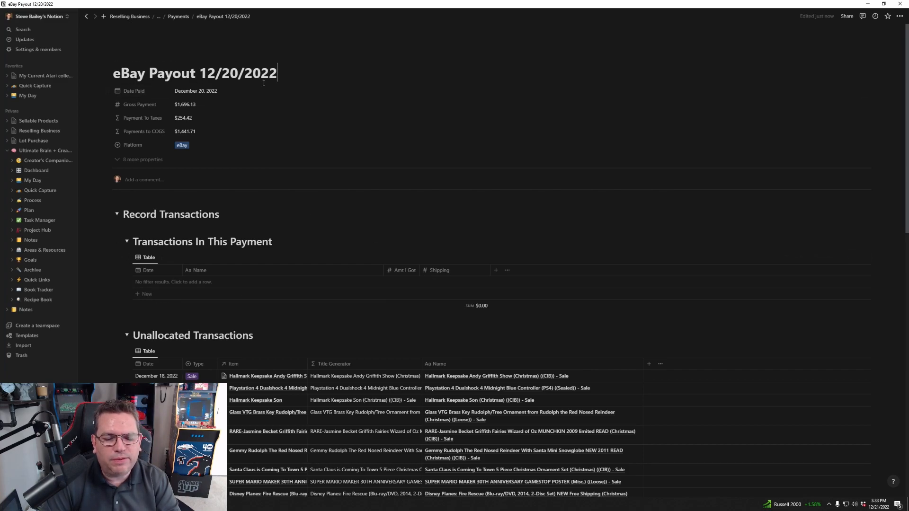
- Move all rows from Unallocated Transactions into Transactions In This Payment, keeping the table's sorting
scroll(250, 189, down, 6)
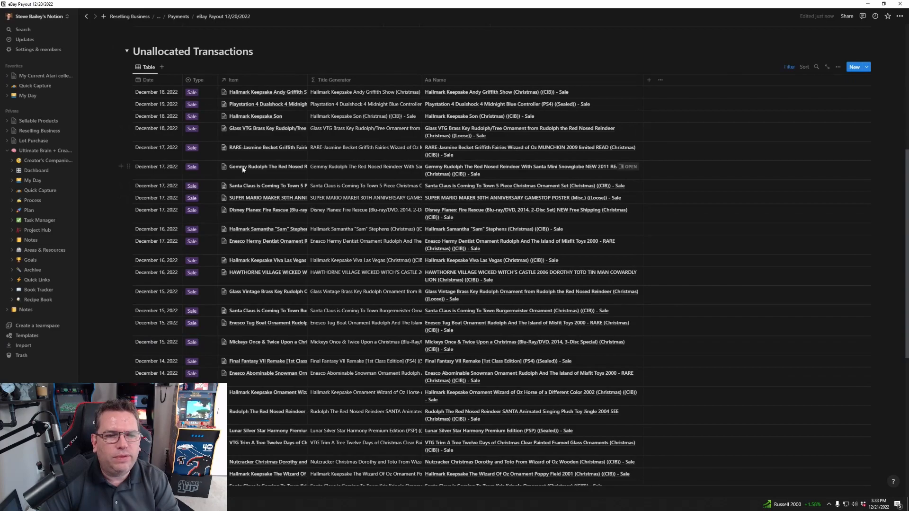
scroll(242, 170, down, 5)
scroll(265, 241, up, 5)
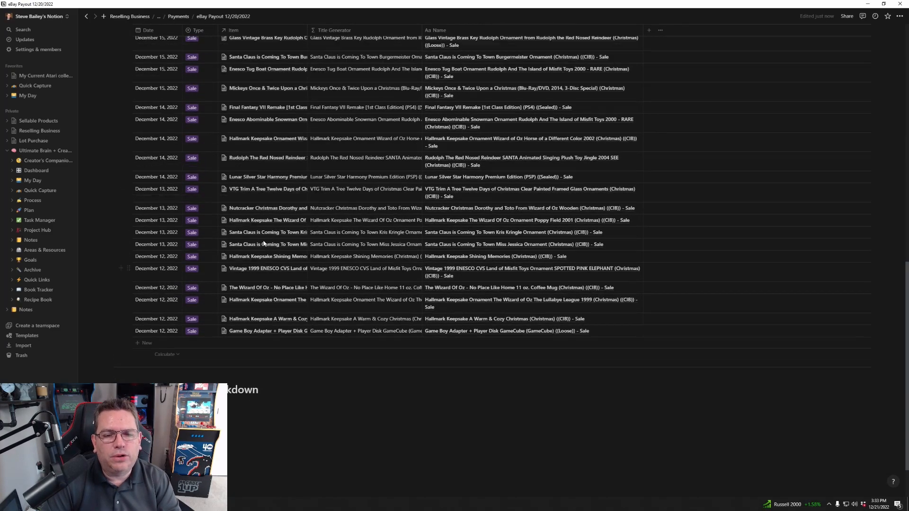
scroll(265, 241, up, 2)
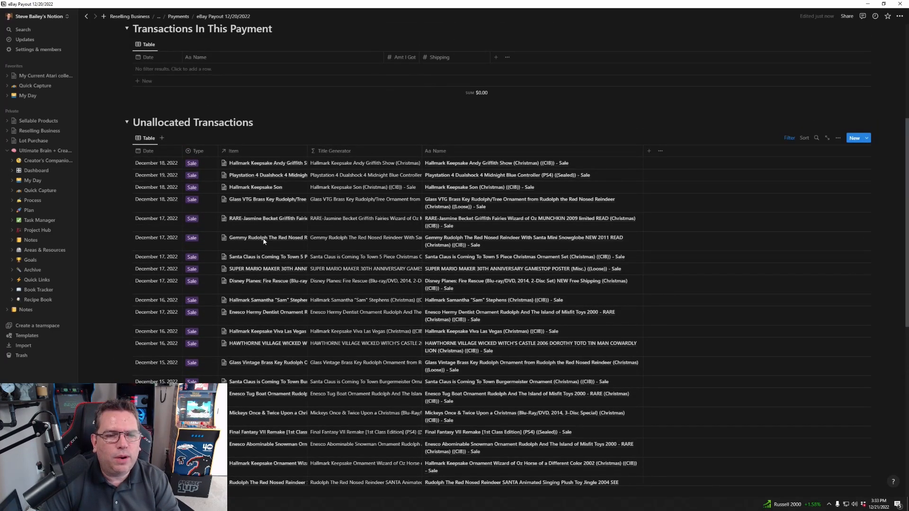
drag(112, 162, 285, 370)
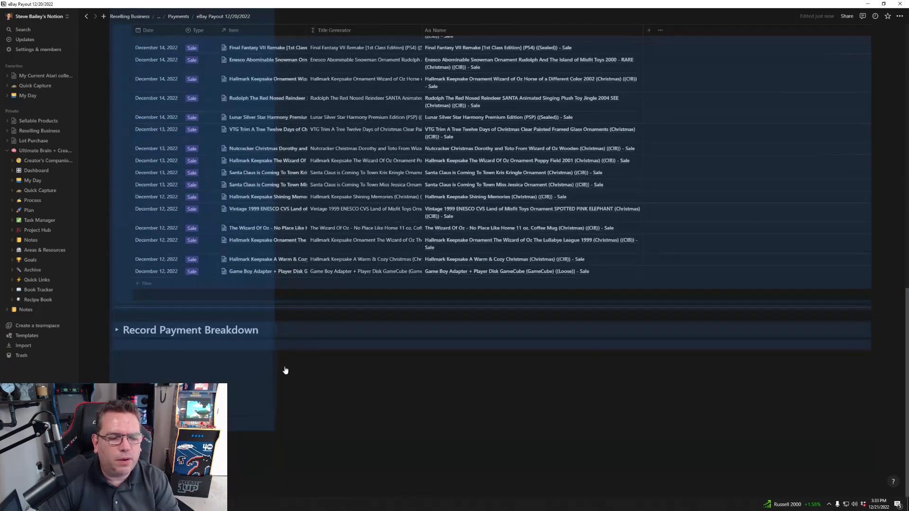
scroll(298, 275, up, 12)
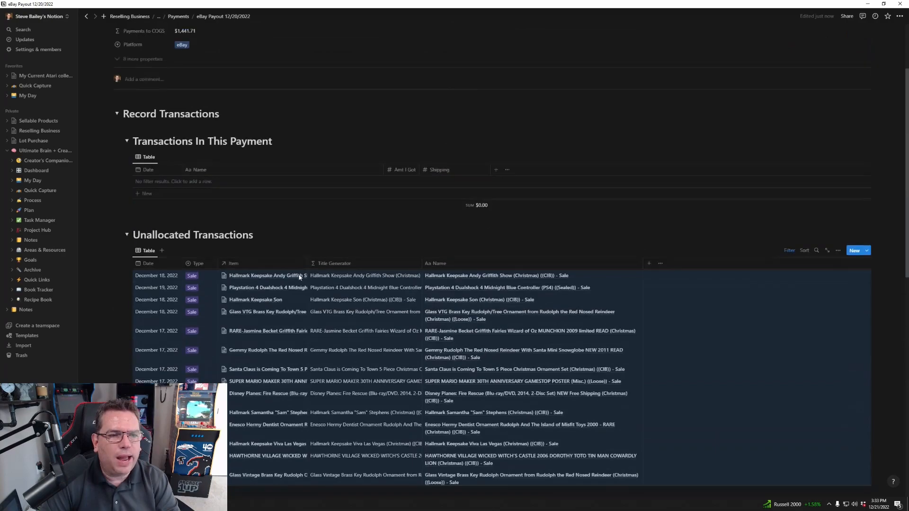
drag(129, 275, 163, 184)
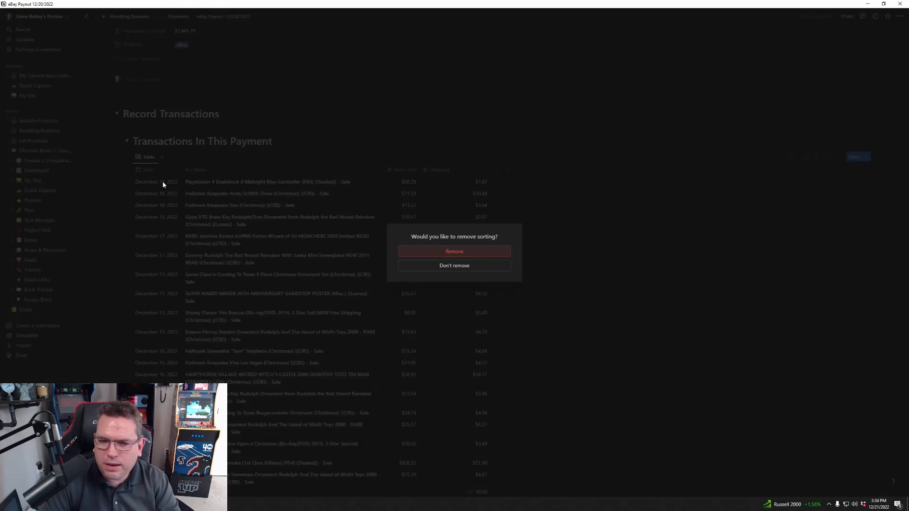
click(486, 267)
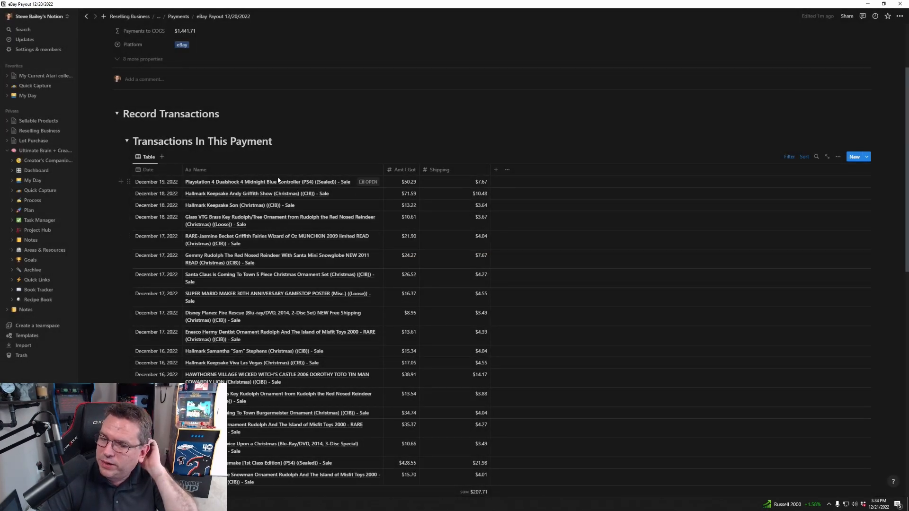
- Collapse Record Transactions, then expand Record Payment Breakdown and its Payment / Lot Breakdown section
scroll(353, 223, up, 3)
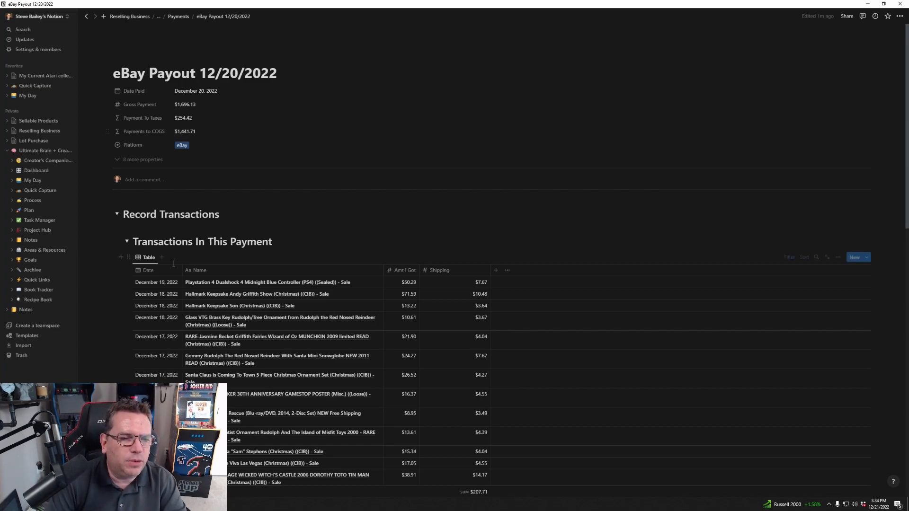
click(117, 215)
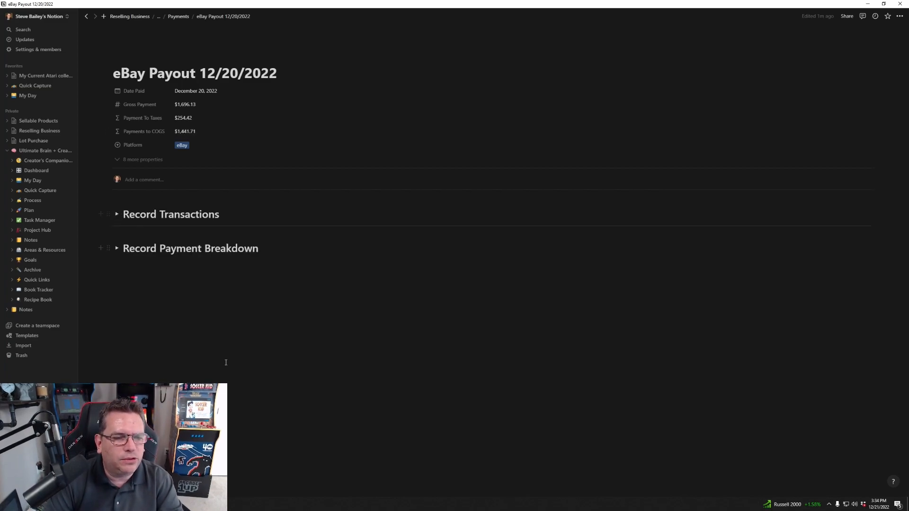
click(117, 249)
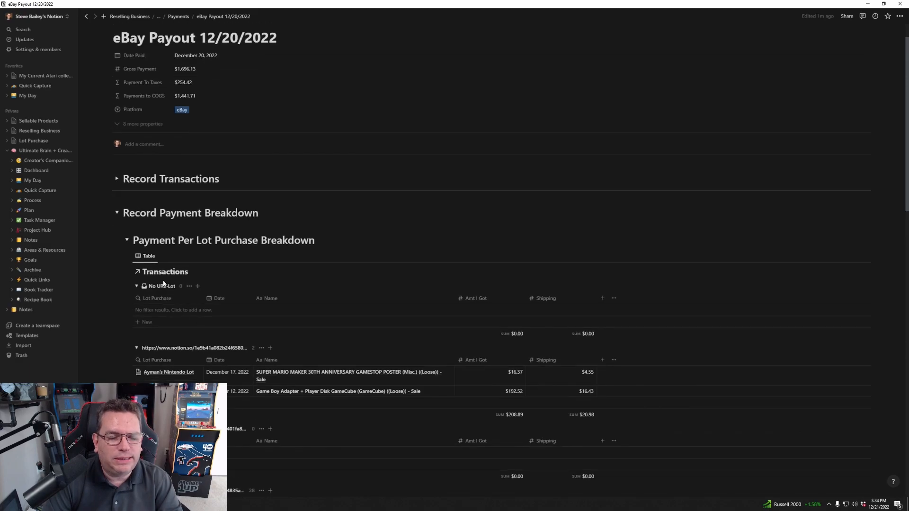
scroll(164, 282, down, 10)
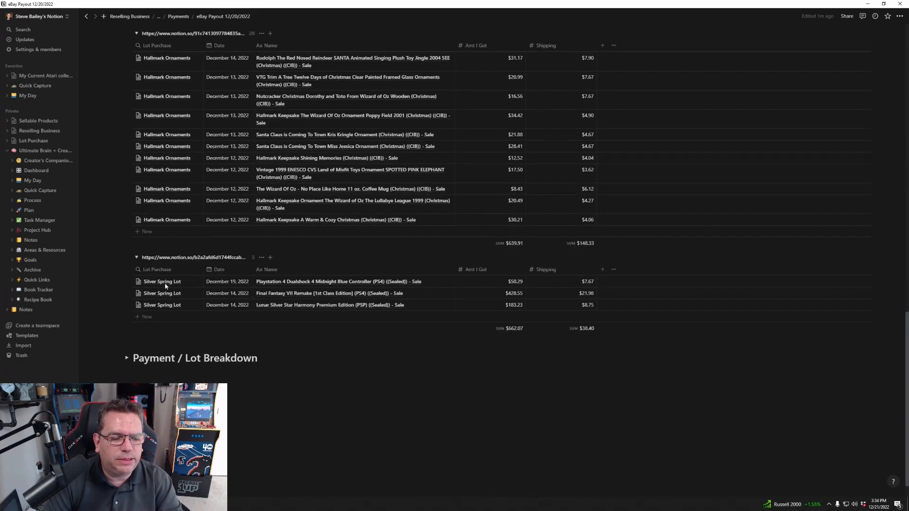
click(126, 330)
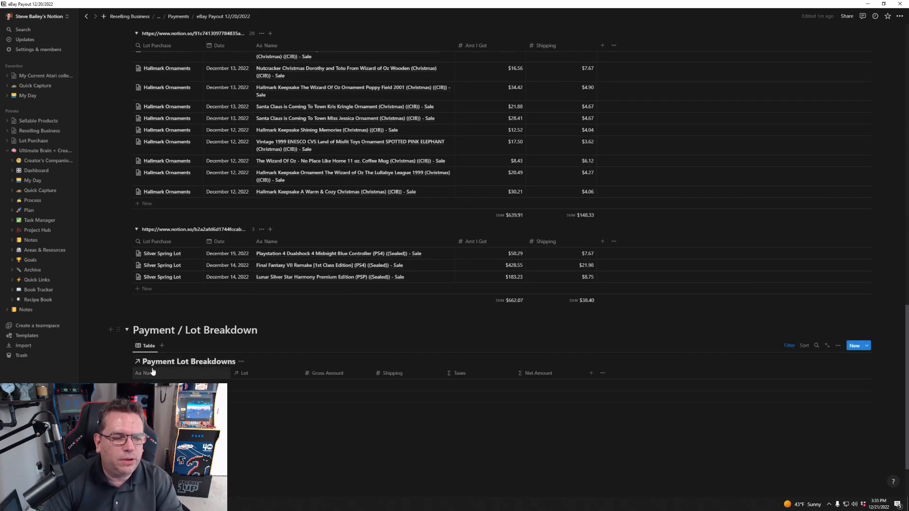
- Add a Payment Lot Breakdowns row named 12/20/2022 and link it to the Silver Spring Lot
click(199, 385)
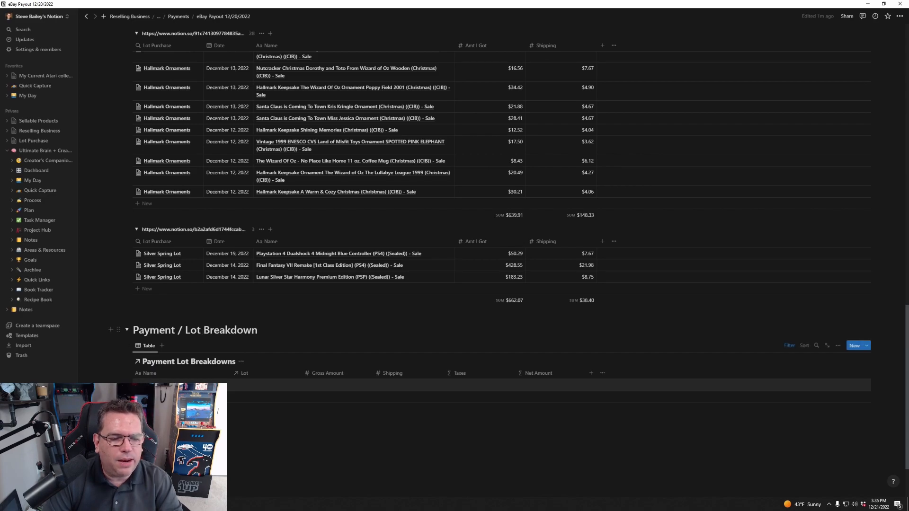
text(Hallma)
key(Tab)
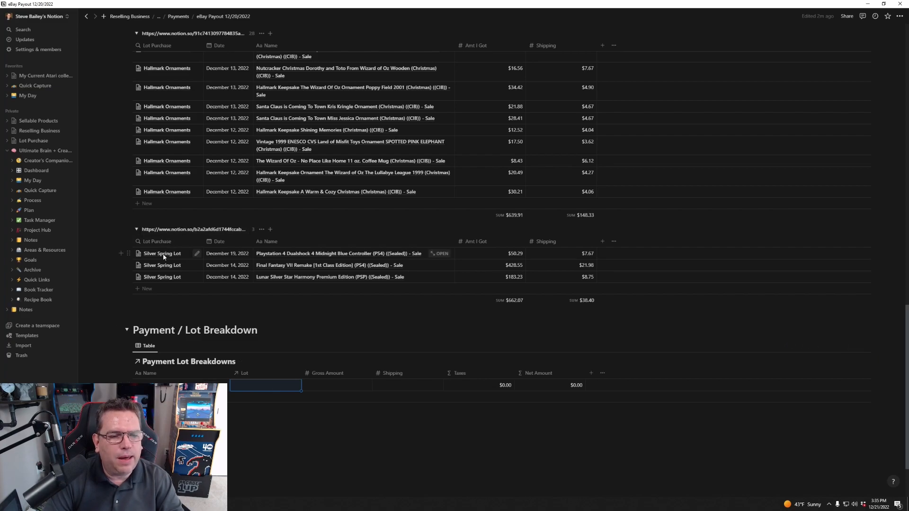
click(271, 383)
text(Sil)
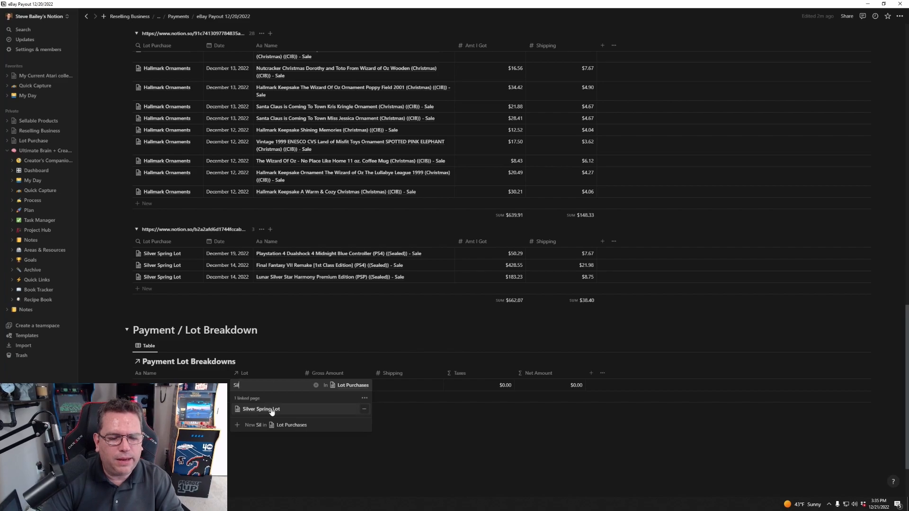
click(272, 410)
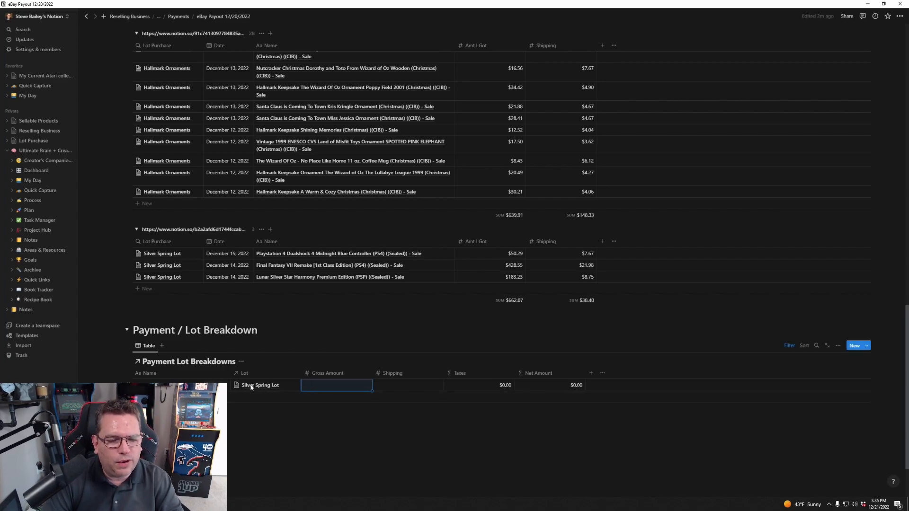
- Set the Silver Spring Lot row's Gross Amount to 662.07 and its Shipping to 38.40
click(347, 387)
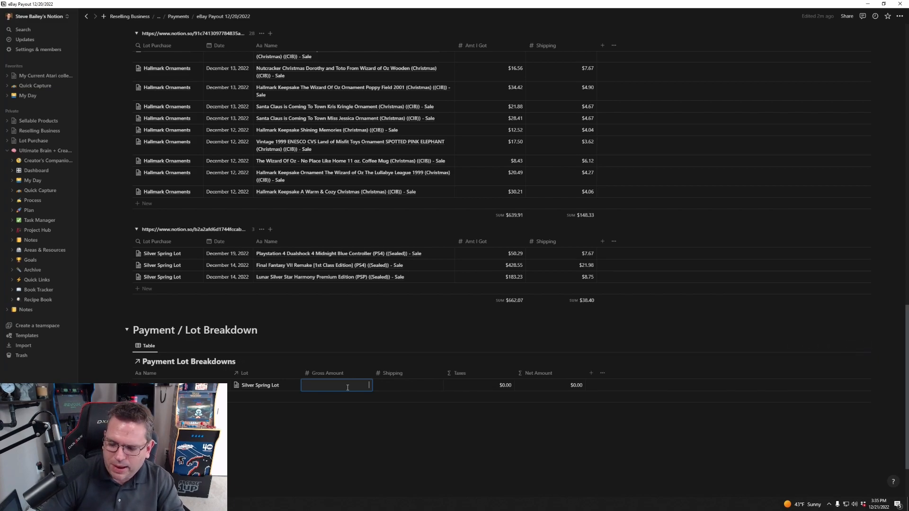
text(662.07)
key(Tab)
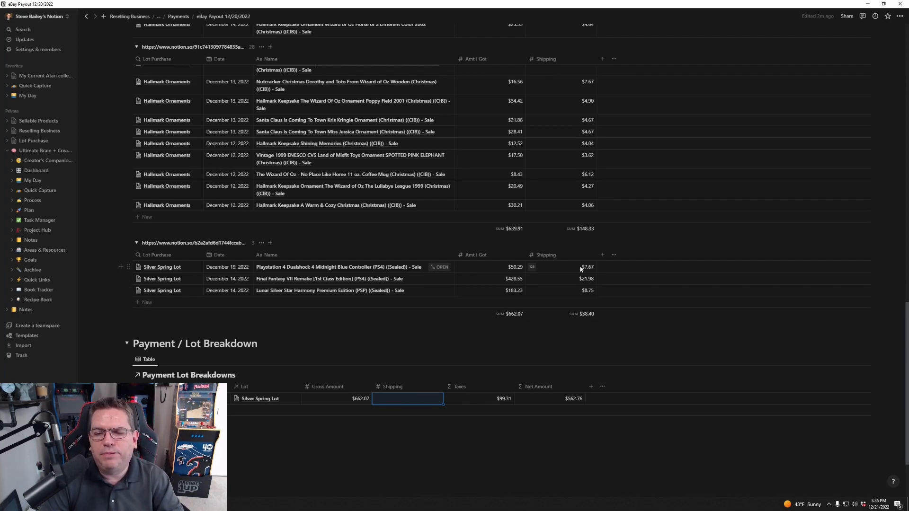
click(415, 399)
text(.)
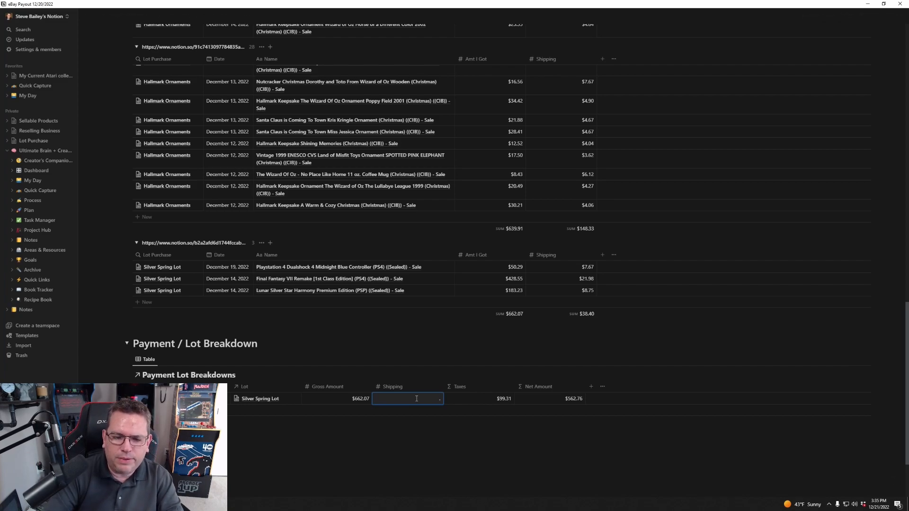
text(38)
key(Return)
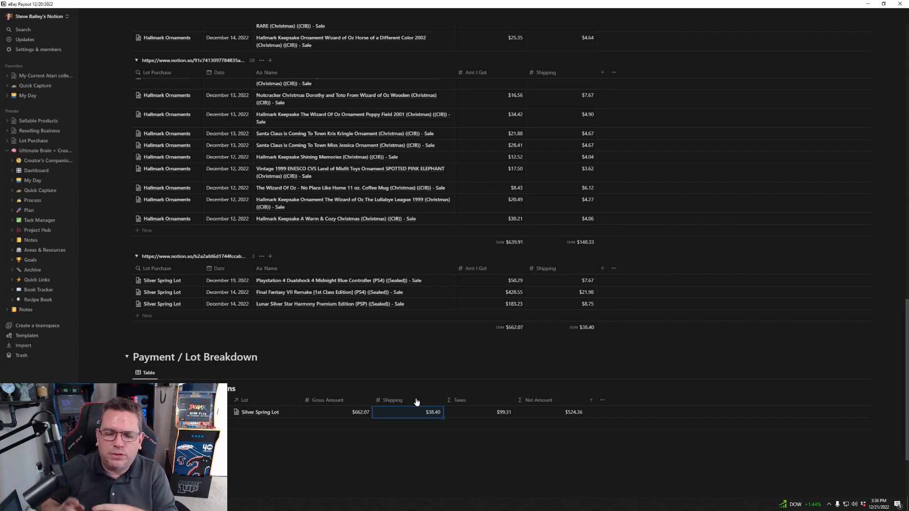
- Collapse the Silver Spring Lot transaction group and add a Payment Lot Breakdowns row named 12/20/2022 linked to Hallmark Ornaments
click(137, 256)
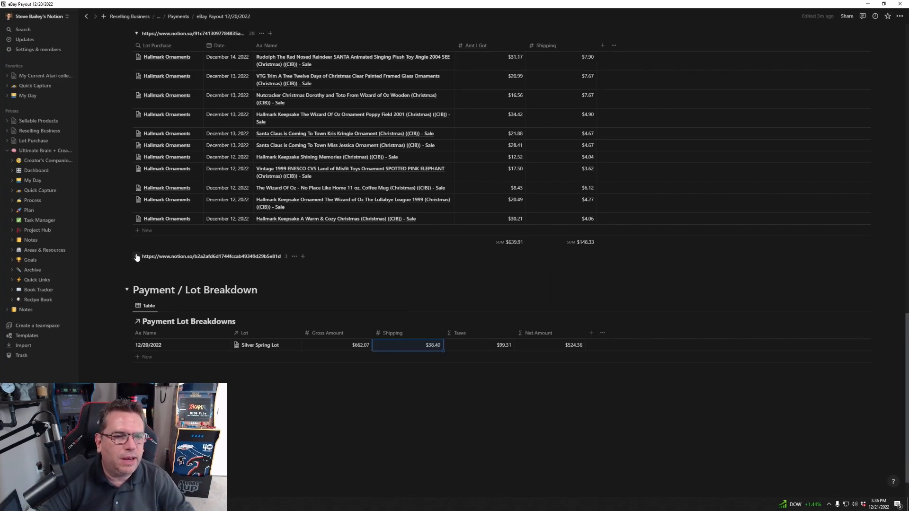
click(157, 358)
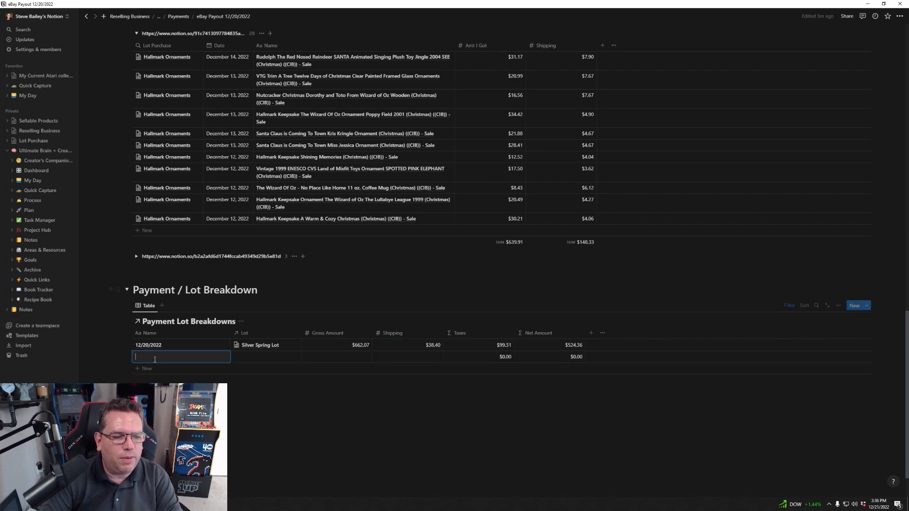
text(12/20/2022)
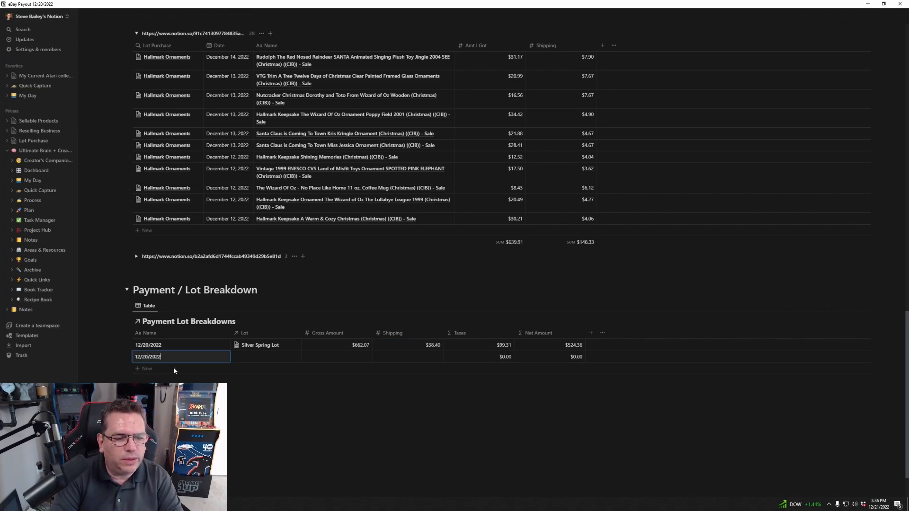
key(Tab)
key(Return)
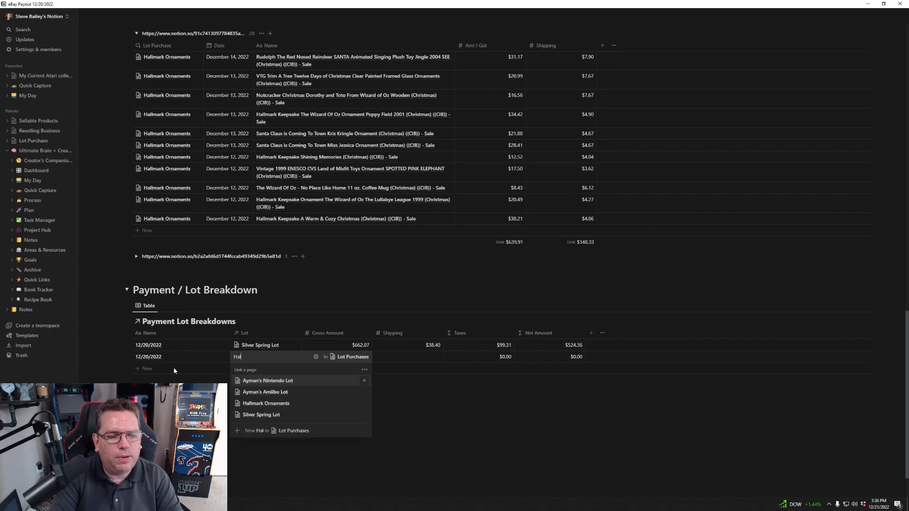
text(Hall)
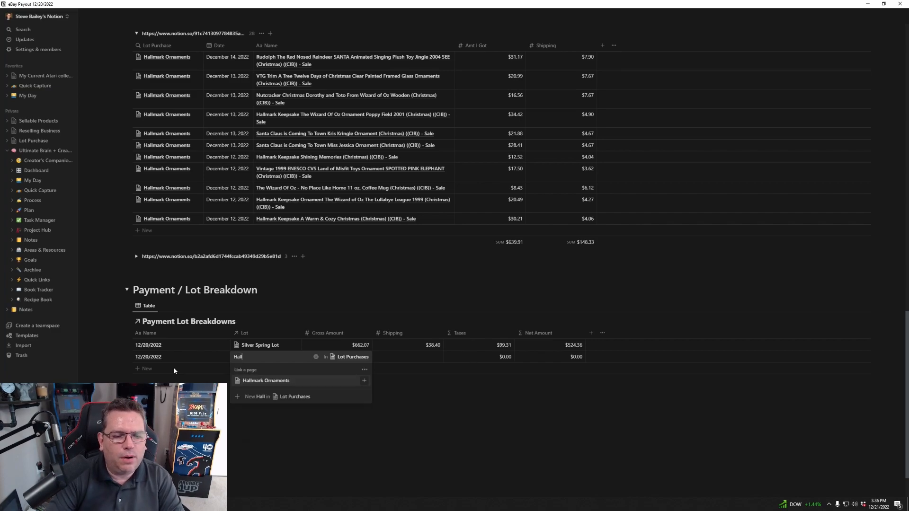
click(266, 381)
- Set the Hallmark Ornaments row's Gross Amount to 639.91 and its Shipping to 148.33
click(345, 356)
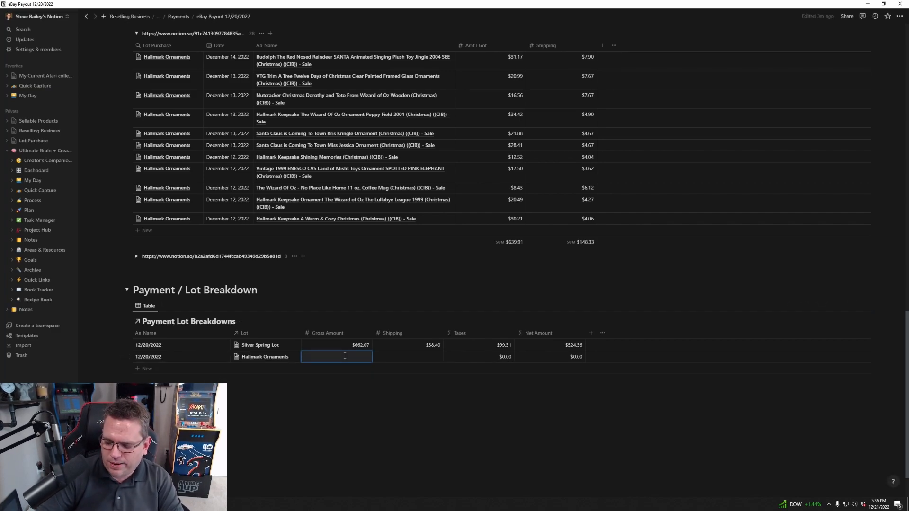
text(639.91)
key(Tab)
text(148.33)
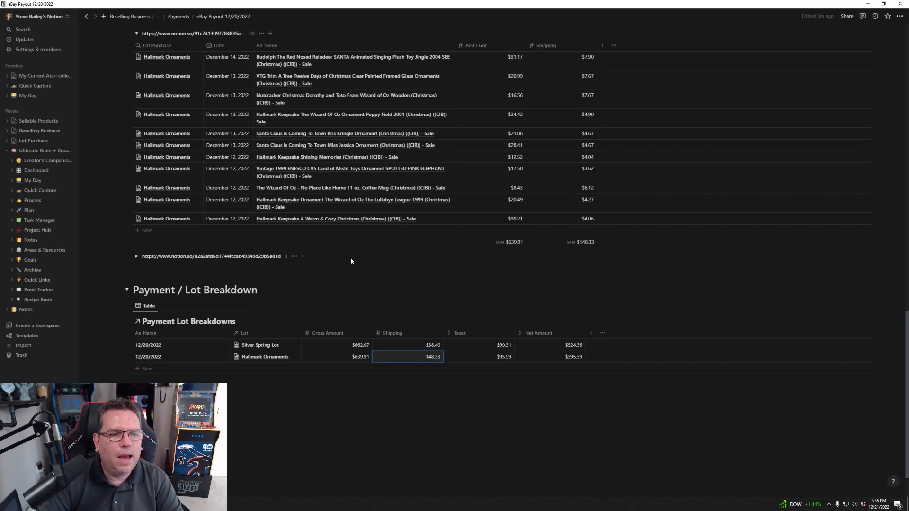
- Collapse the Hallmark Ornaments transaction group and the empty group above it
scroll(349, 262, up, 5)
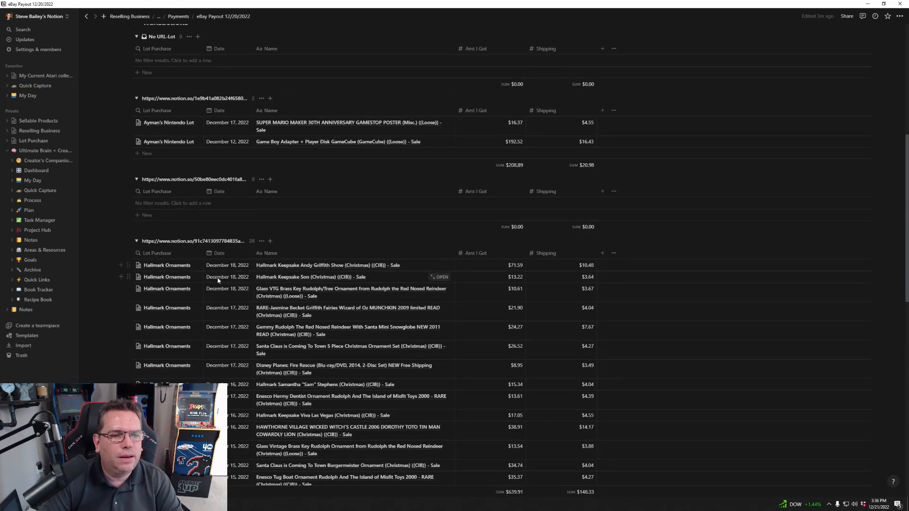
click(136, 241)
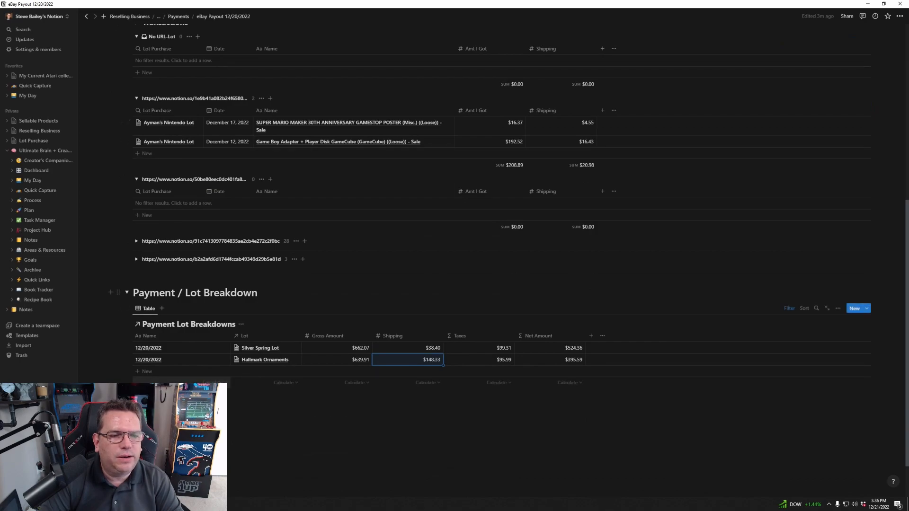
click(136, 179)
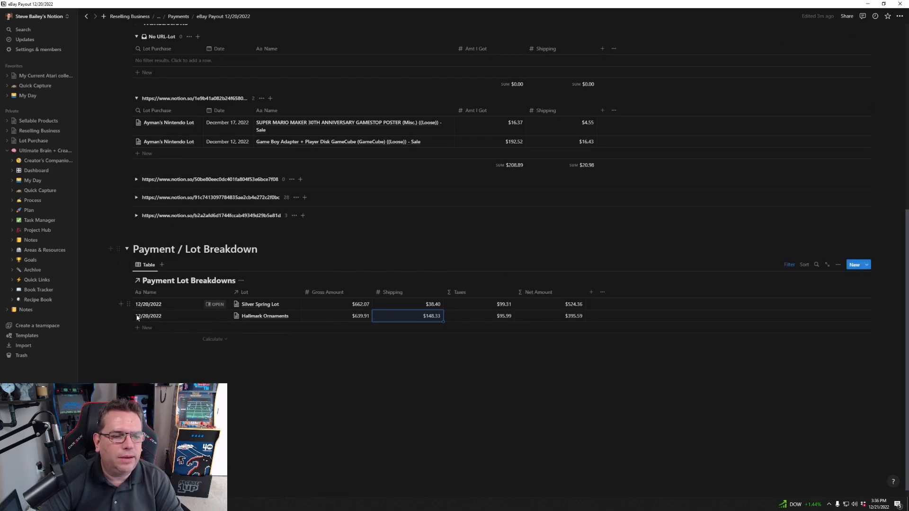
- Add another Payment Lot Breakdowns row named 12/20/2022 and link it to the Nintendo lot
click(139, 331)
text(12/20/2022)
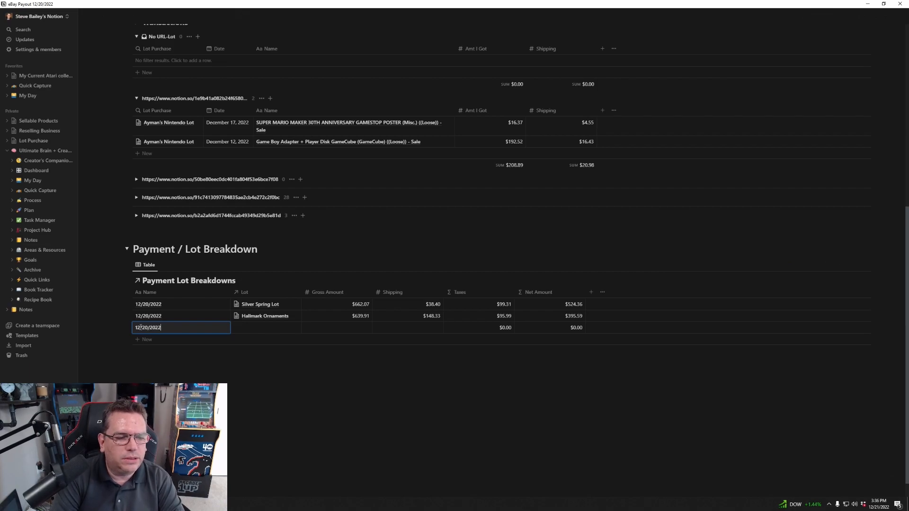
key(Tab)
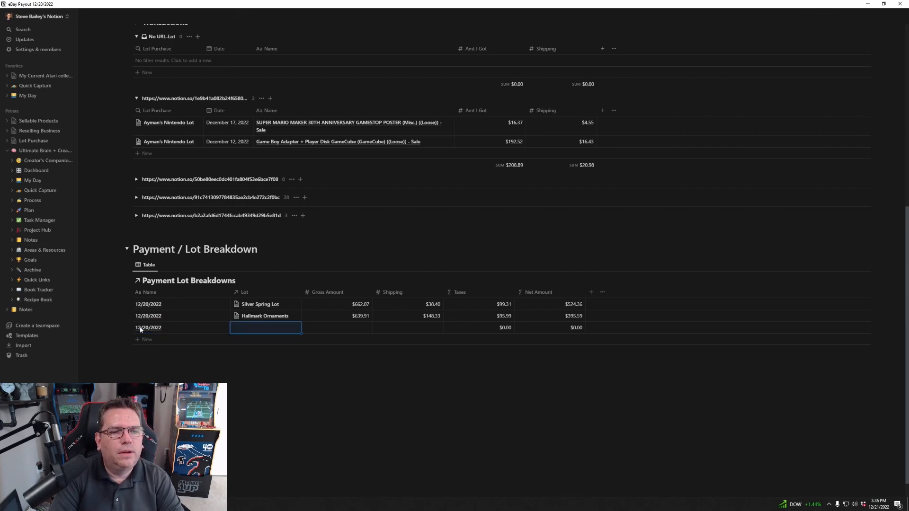
text(Ninte)
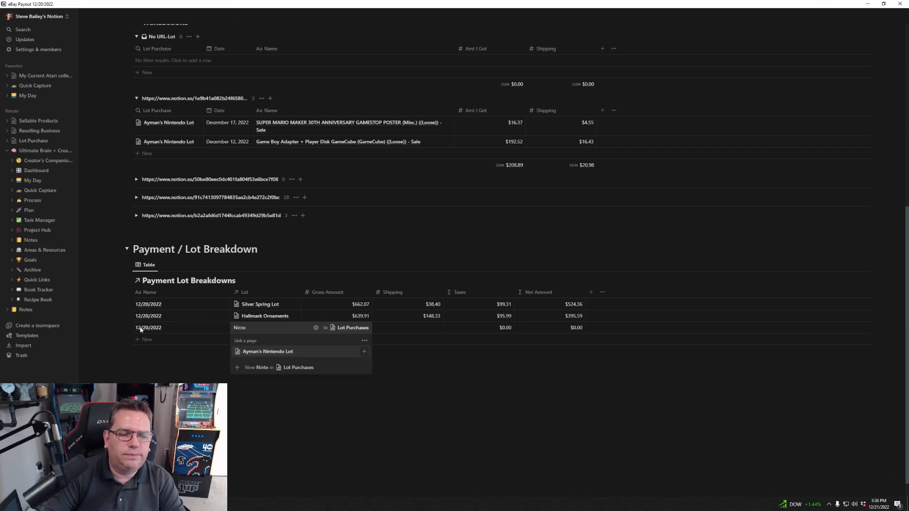
key(Return)
key(Tab)
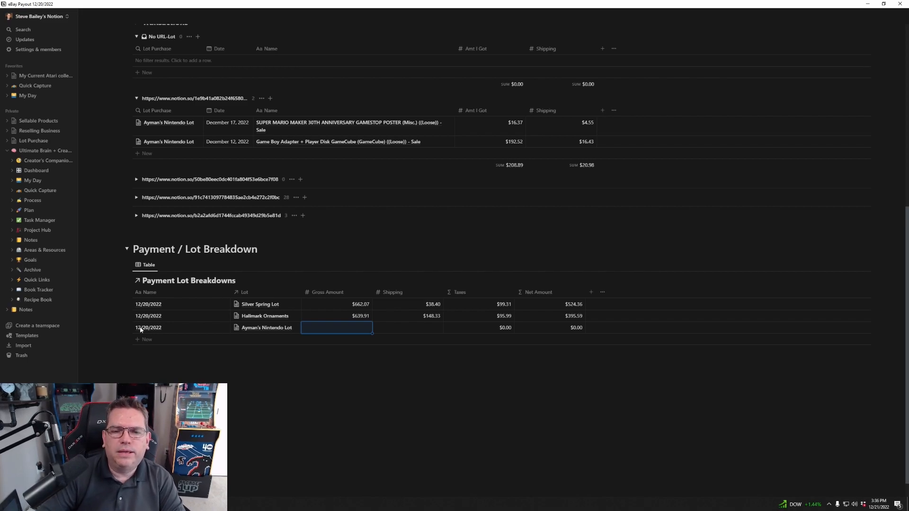
- Set the Nintendo lot row's Gross Amount to 208.89 and its Shipping to 20.98
text(208.89)
key(Tab)
text(20.98)
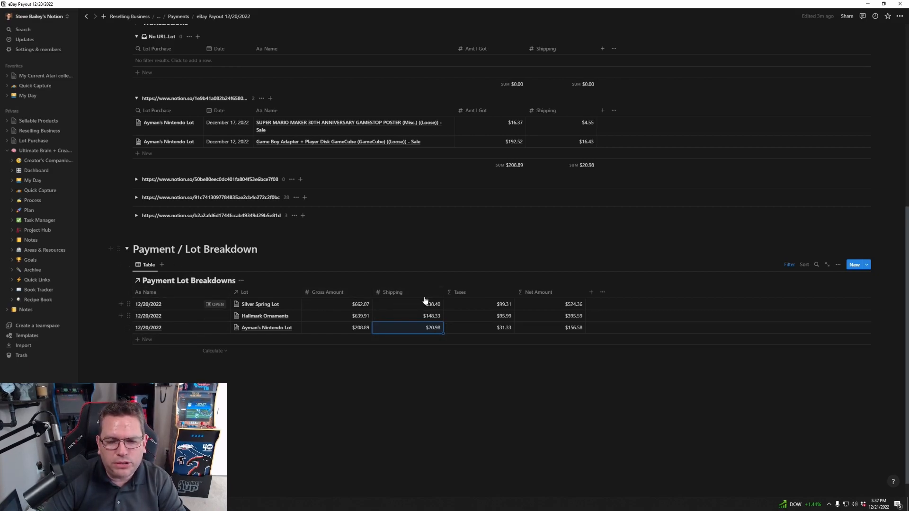
- Add Sum calculations to the Shipping and Net Amount columns of Payment Lot Breakdowns and check them against the payout's properties
click(429, 351)
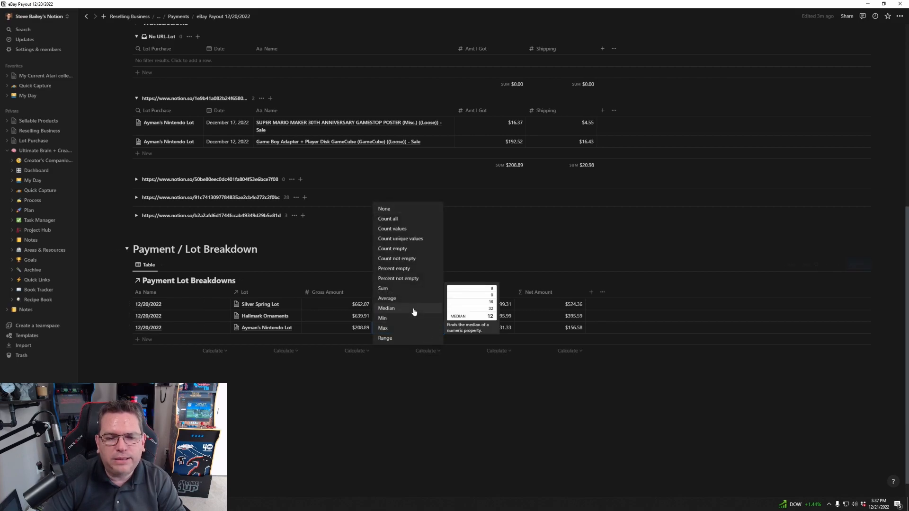
click(404, 291)
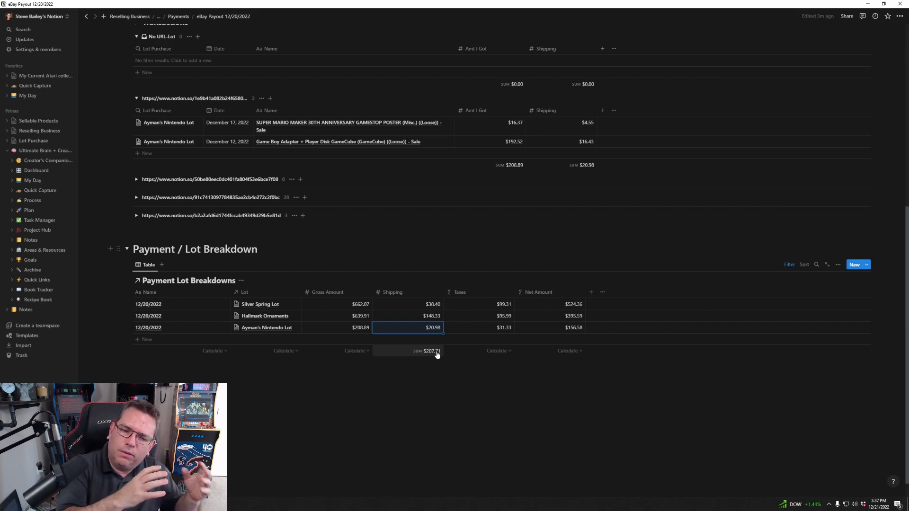
scroll(426, 345, up, 6)
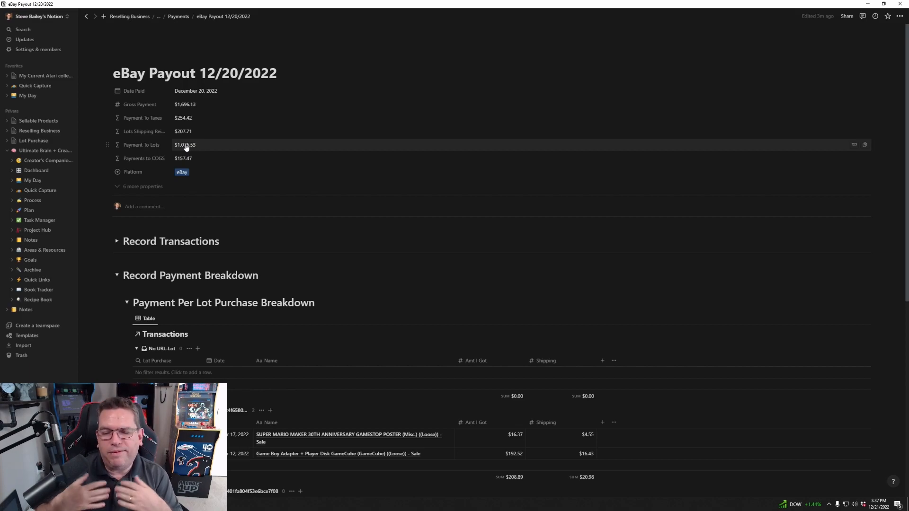
scroll(186, 147, down, 6)
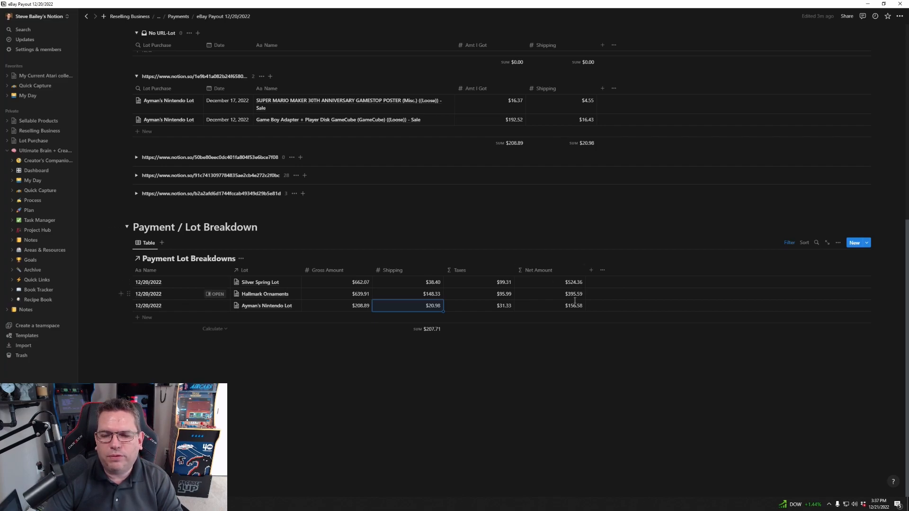
click(574, 328)
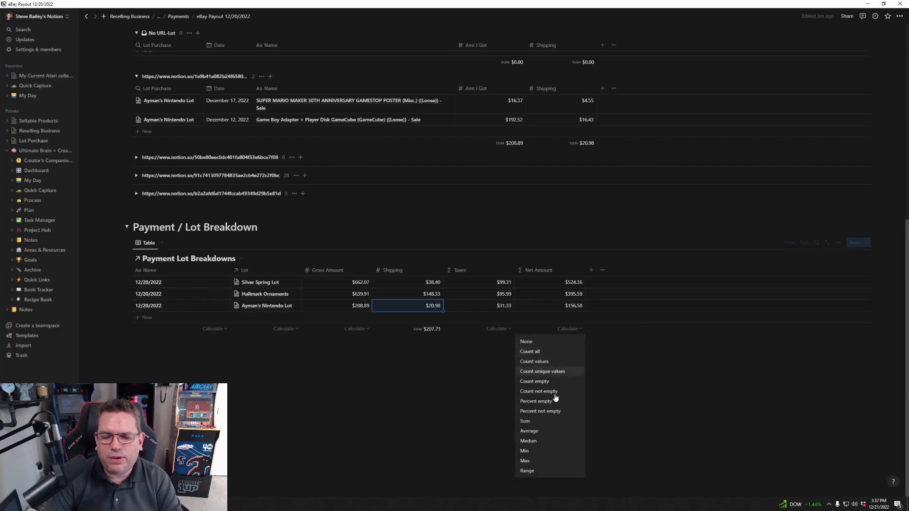
click(547, 421)
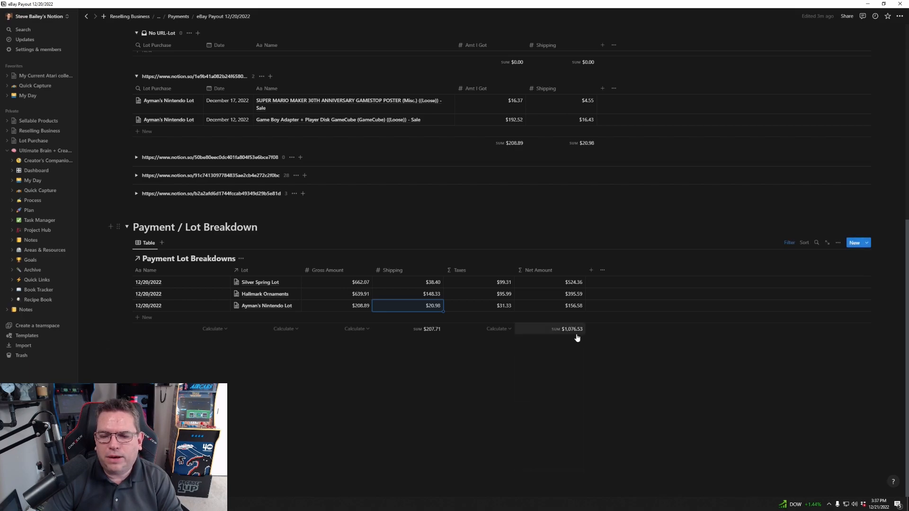
scroll(577, 336, up, 6)
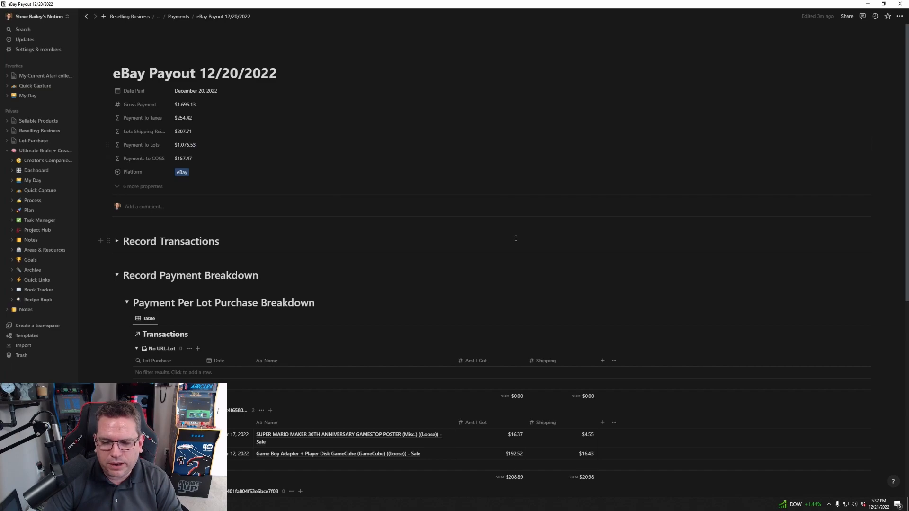
- Review the lot breakdown rows once more and return to the Reselling Business page
scroll(195, 149, down, 7)
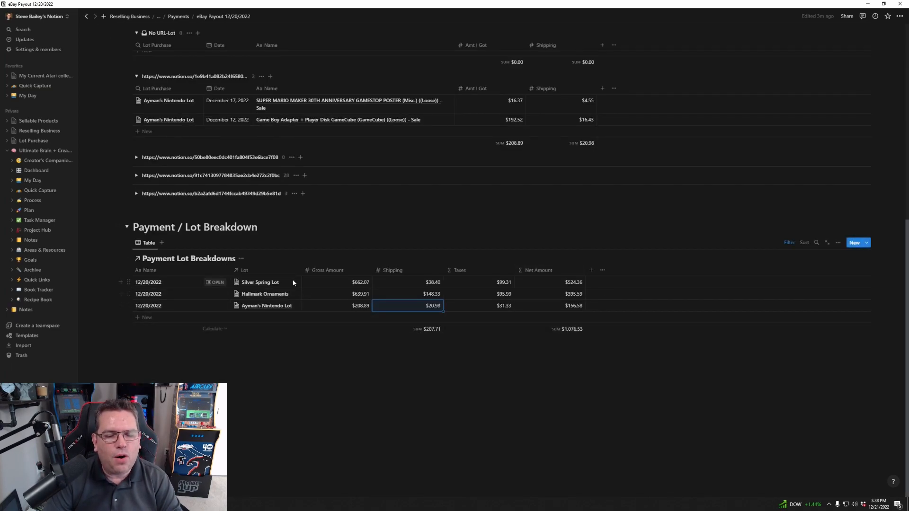
scroll(505, 264, up, 6)
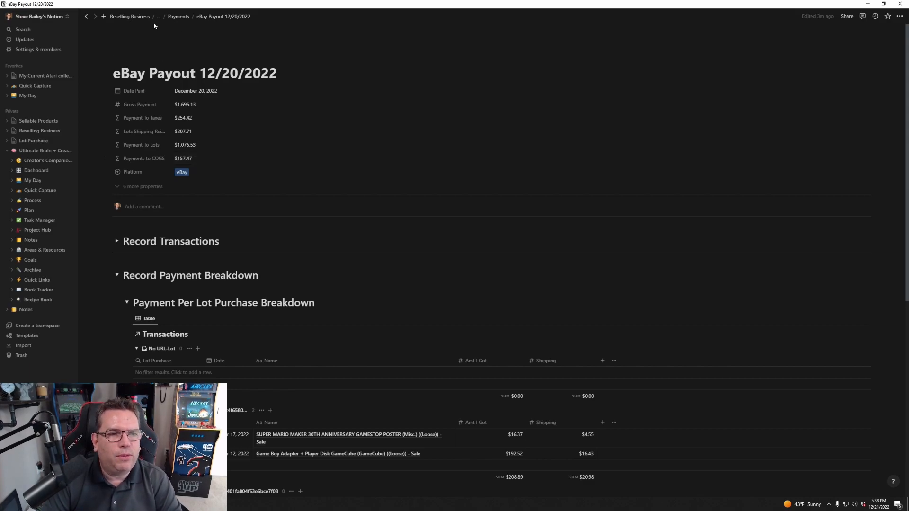
click(124, 17)
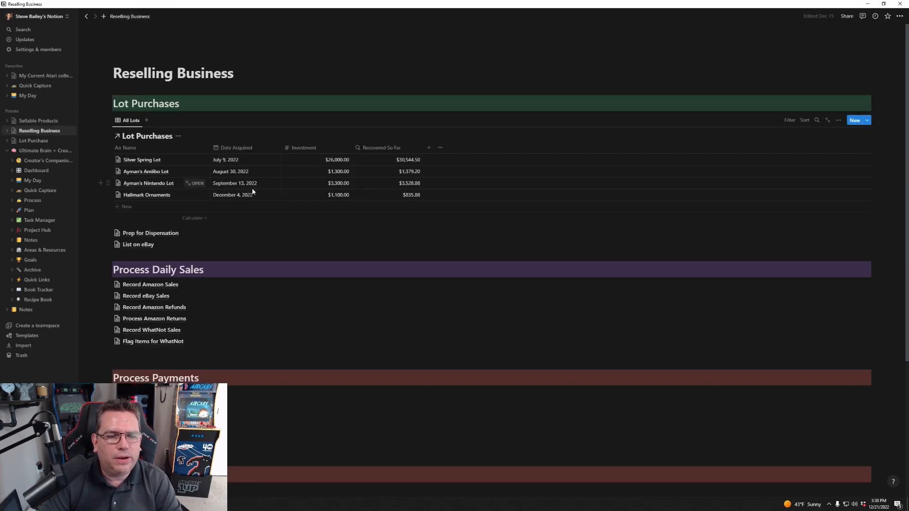